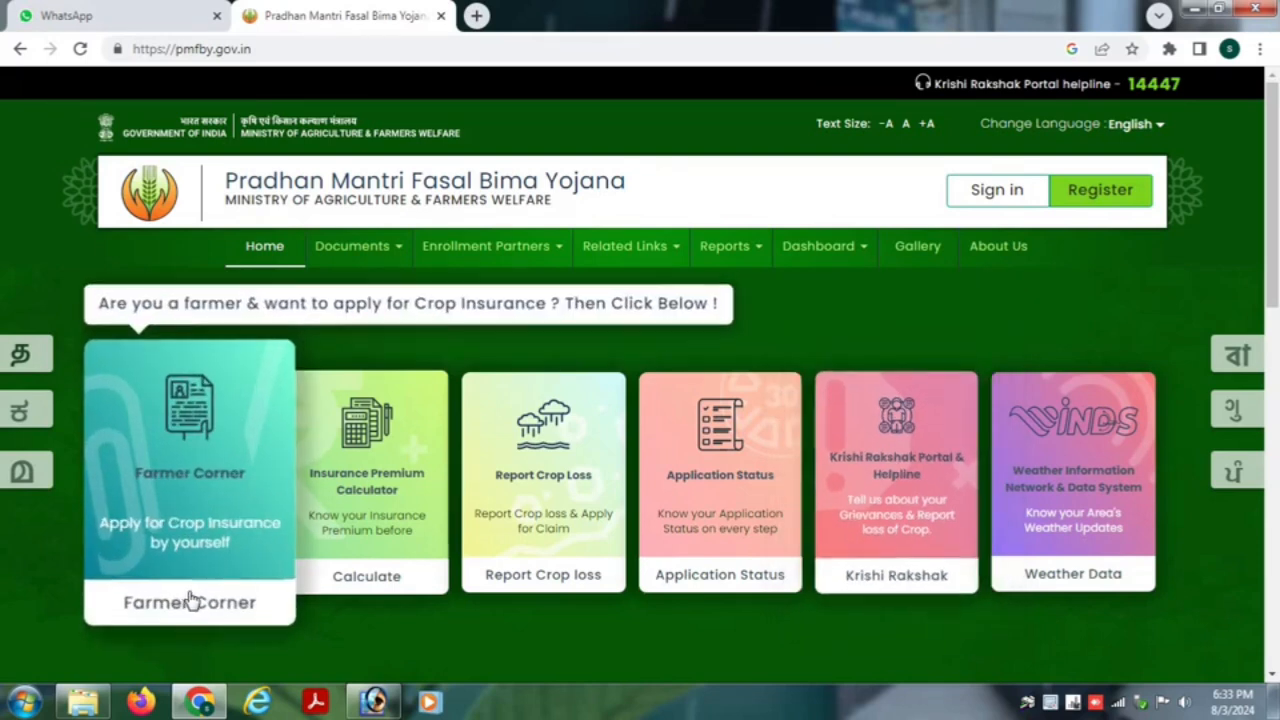
Open the new farmer registration form from the Farmer Corner as a guest farmer
{"action": "left_click", "coordinate": [198, 545]}
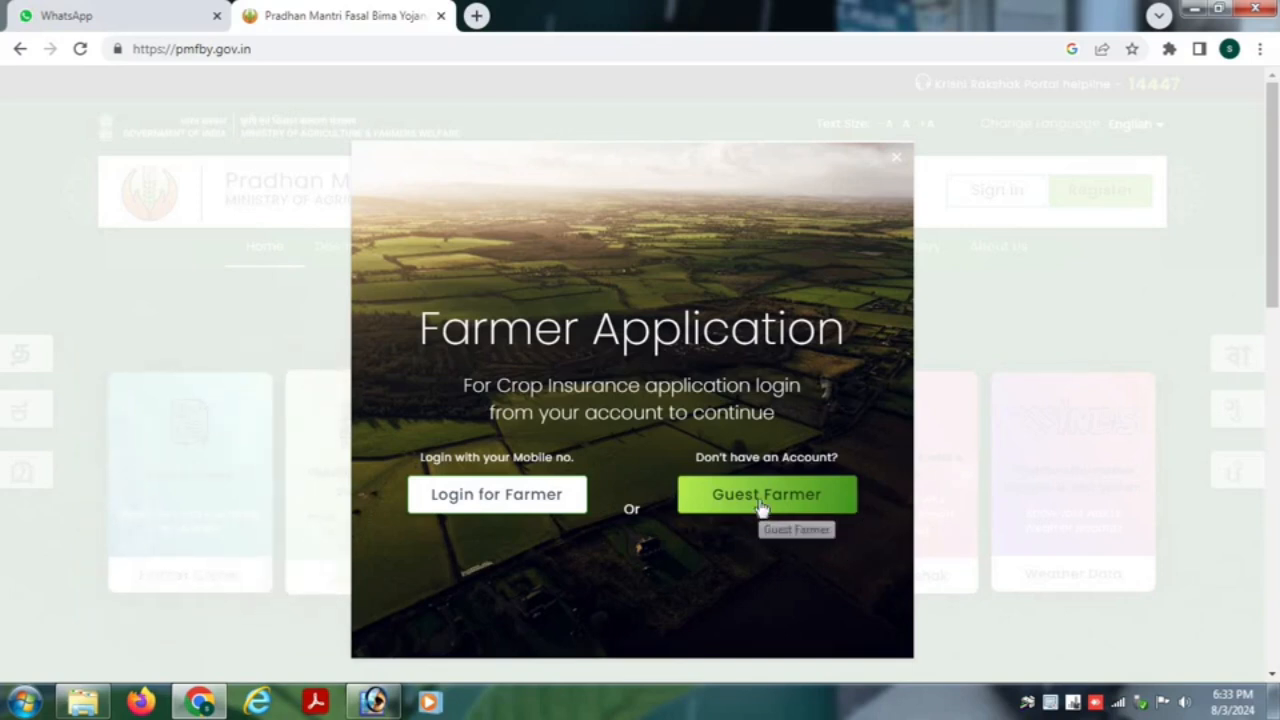
{"action": "left_click", "coordinate": [762, 506]}
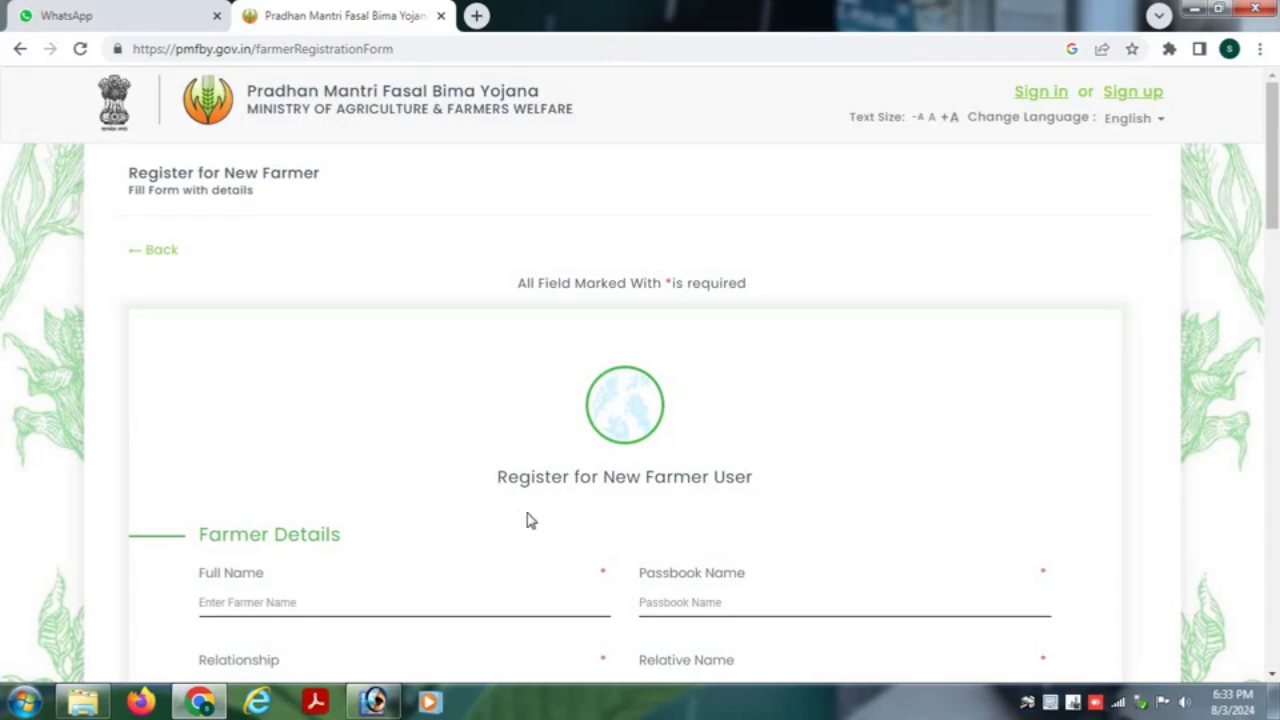
{"action": "scroll", "coordinate": [517, 509], "scroll_direction": "down", "scroll_amount": 3}
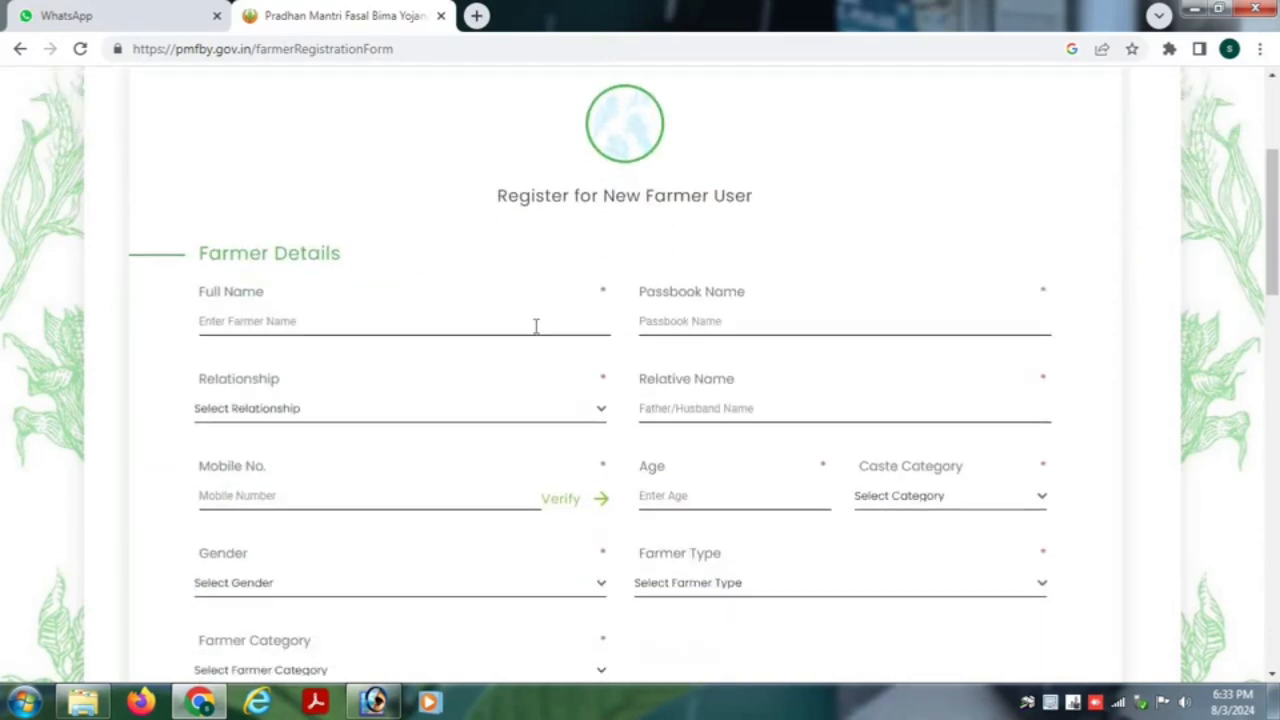
Go through the full name and passbook name fields, set the relationship to C/O, and activate the relative name field
{"action": "left_click", "coordinate": [301, 320]}
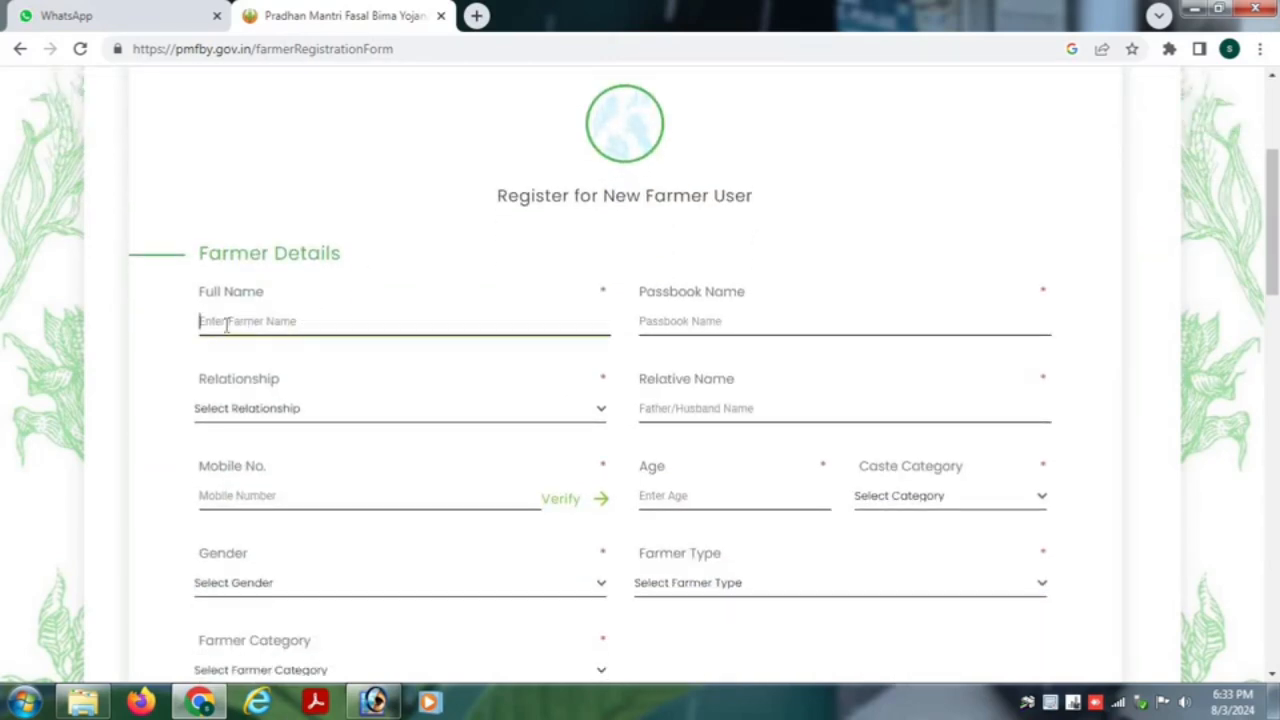
{"action": "left_click", "coordinate": [720, 321]}
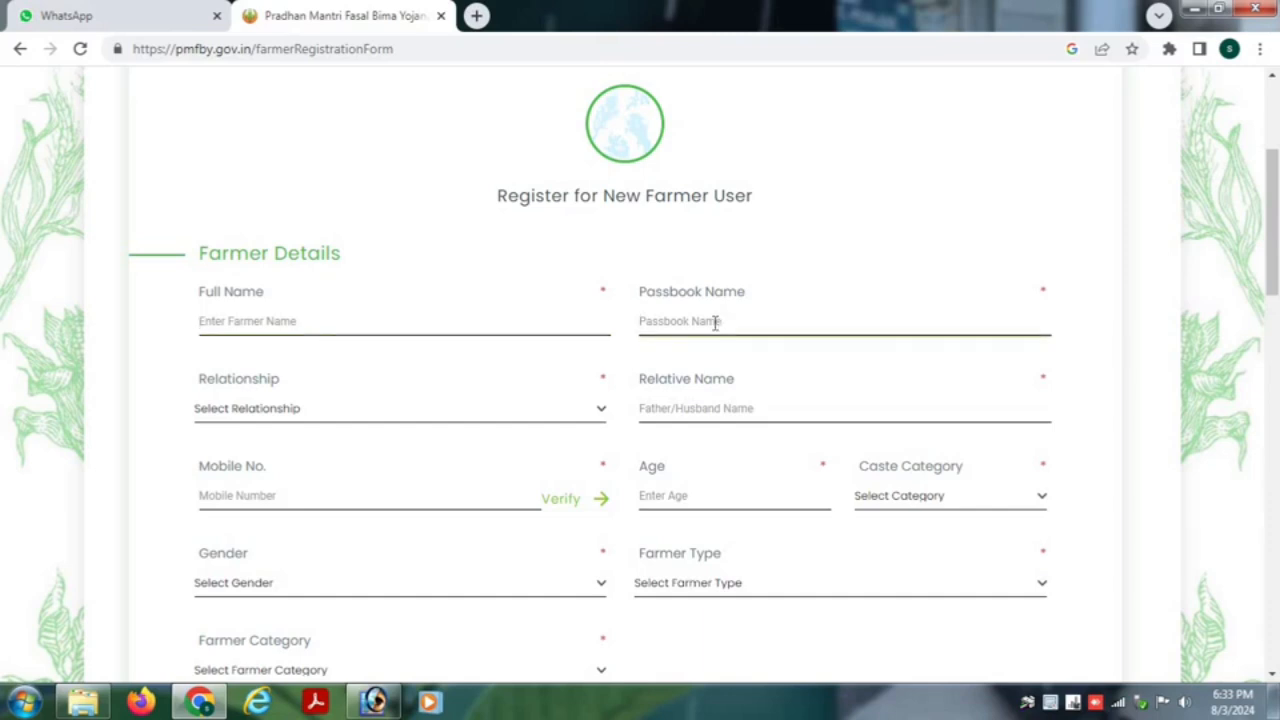
{"action": "left_click", "coordinate": [290, 408]}
{"action": "key", "text": "w"}
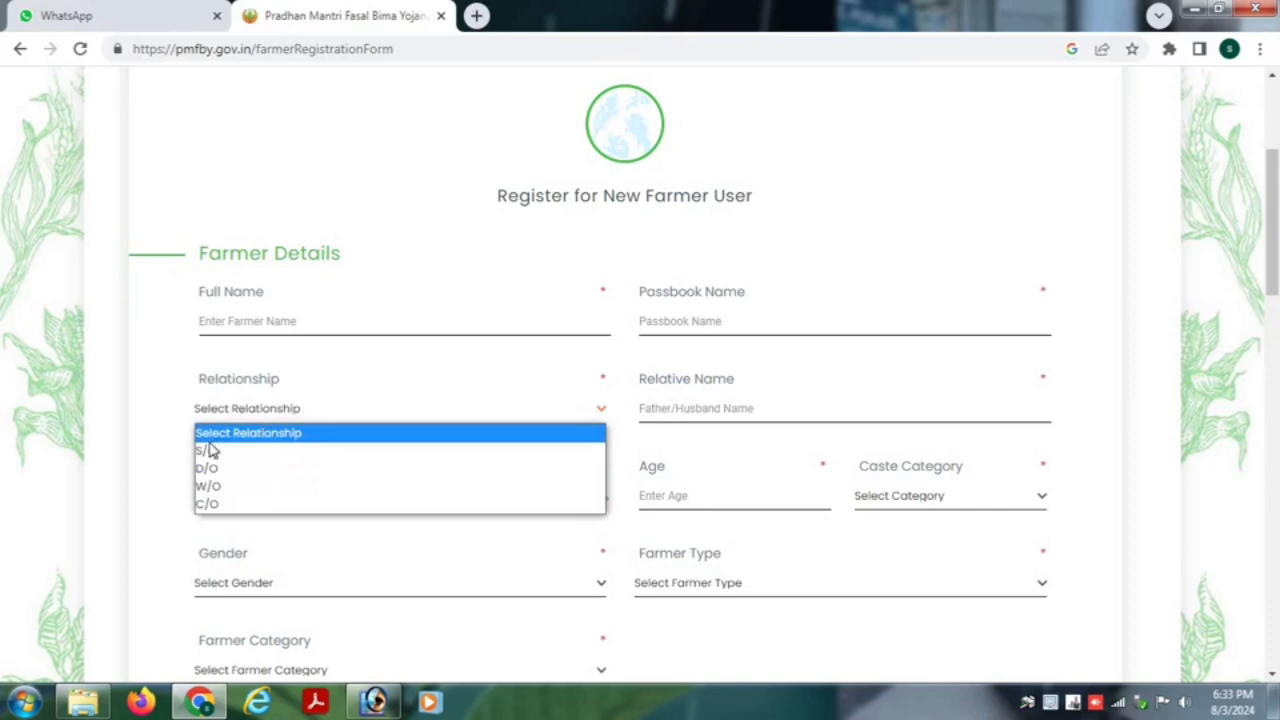
{"action": "left_click", "coordinate": [207, 503]}
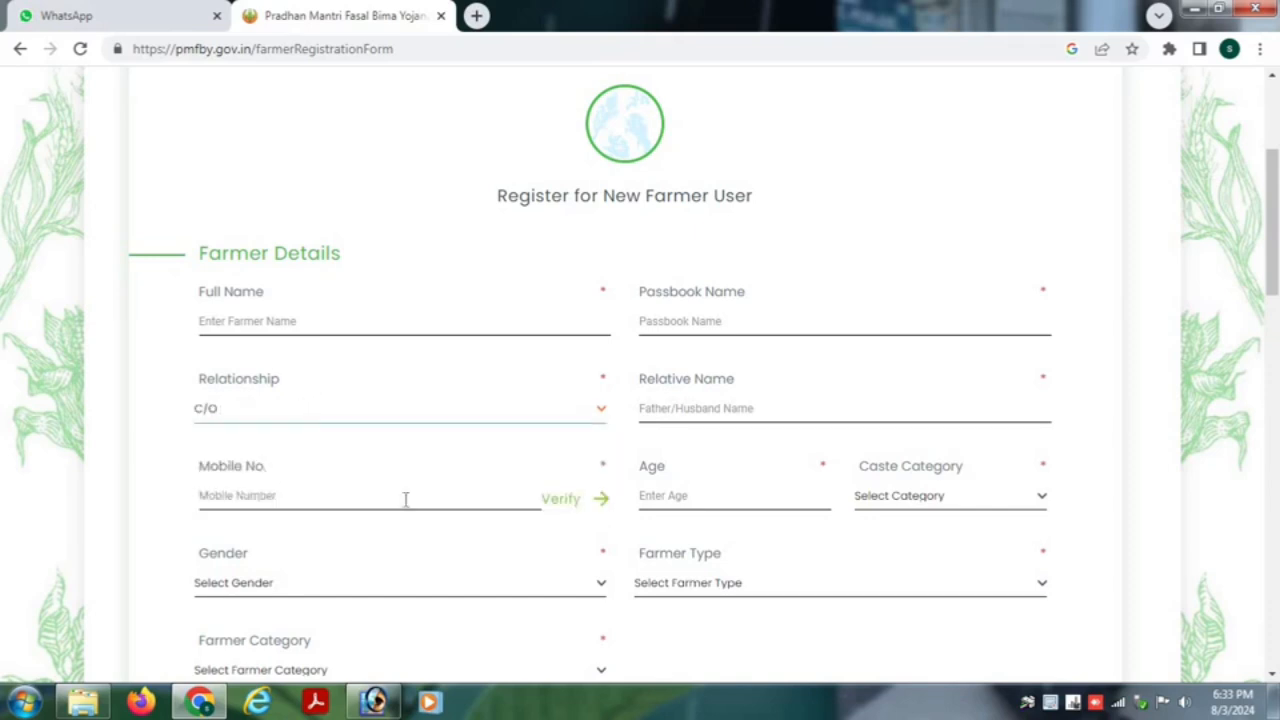
{"action": "left_click", "coordinate": [708, 408]}
Examine the mobile number field and its verification, the age field and the available caste categories
{"action": "scroll", "coordinate": [392, 432], "scroll_direction": "down", "scroll_amount": 1}
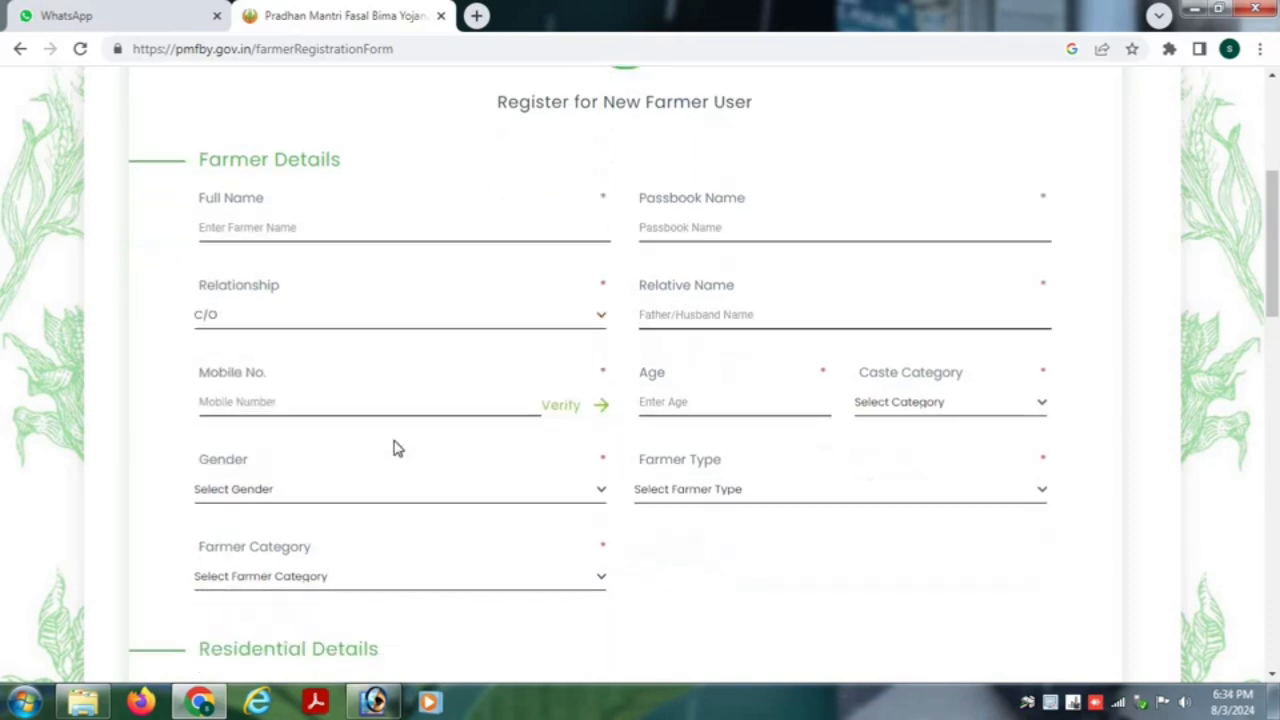
{"action": "left_click", "coordinate": [233, 408]}
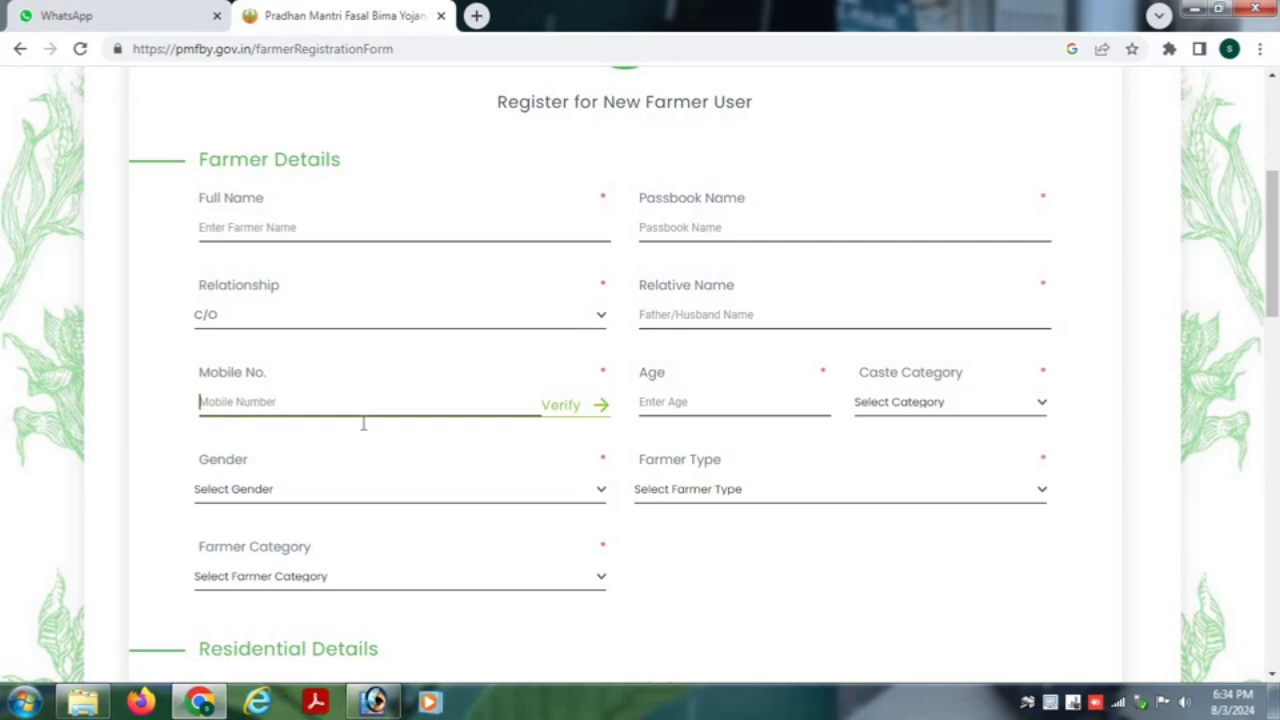
{"action": "left_click", "coordinate": [562, 410]}
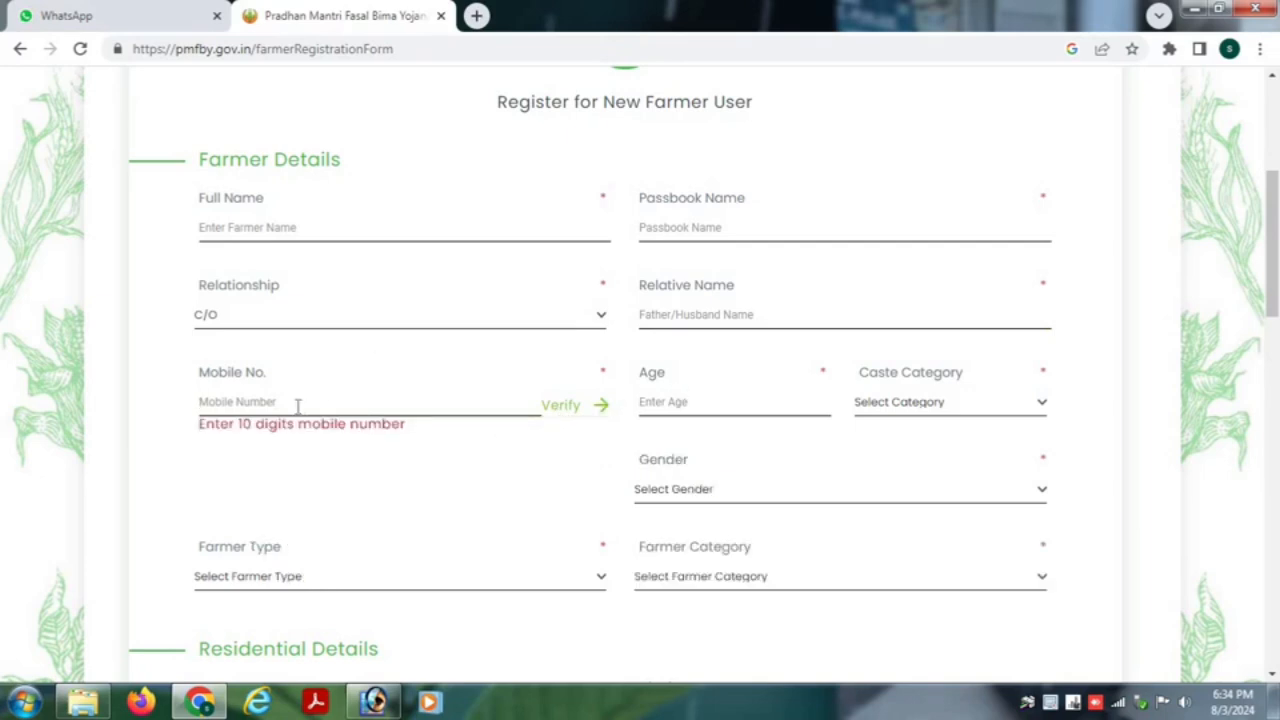
{"action": "left_click", "coordinate": [723, 400]}
{"action": "left_click", "coordinate": [897, 405]}
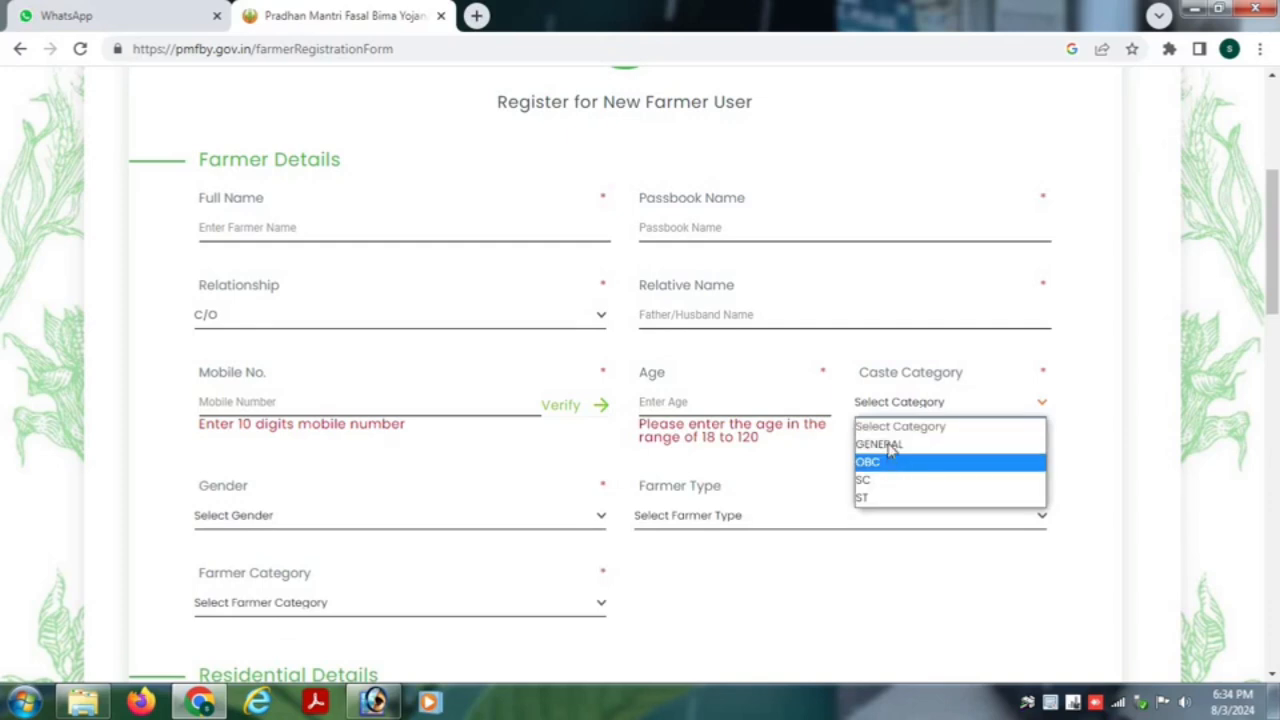
{"action": "left_click", "coordinate": [572, 472]}
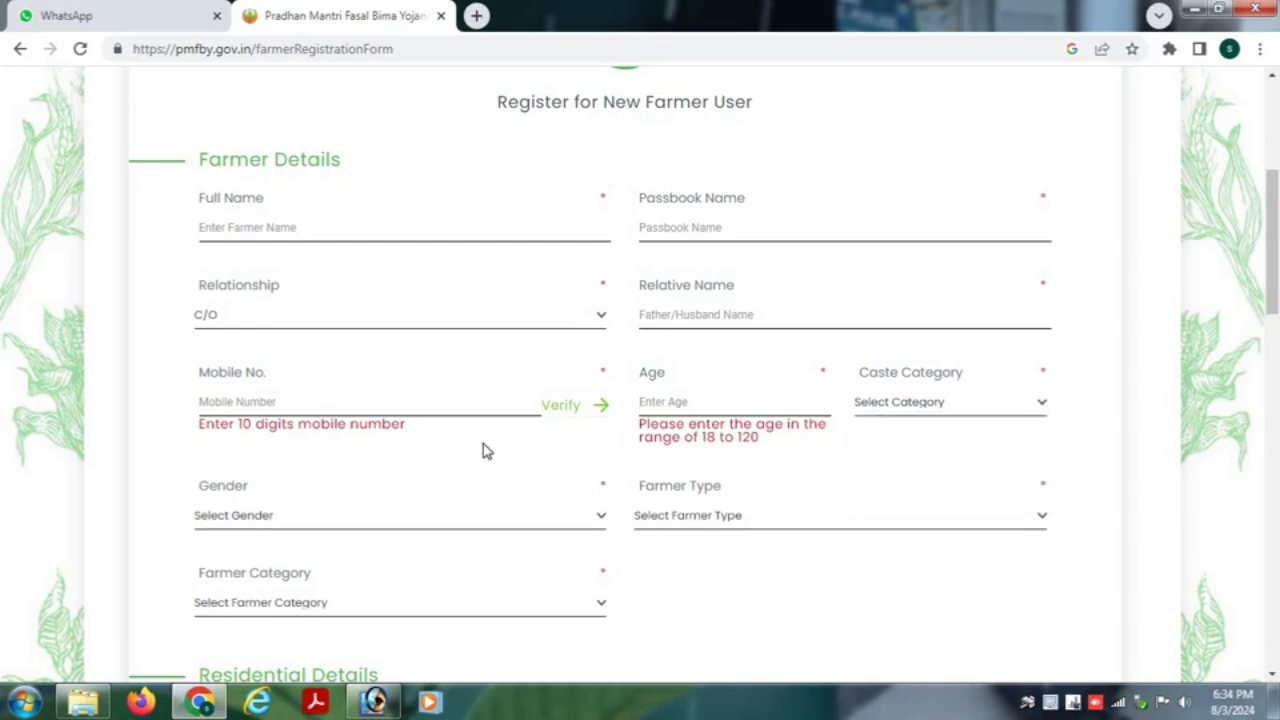
Examine the available options for gender, farmer type and farmer category
{"action": "scroll", "coordinate": [490, 440], "scroll_direction": "down", "scroll_amount": 2}
{"action": "left_click", "coordinate": [294, 335]}
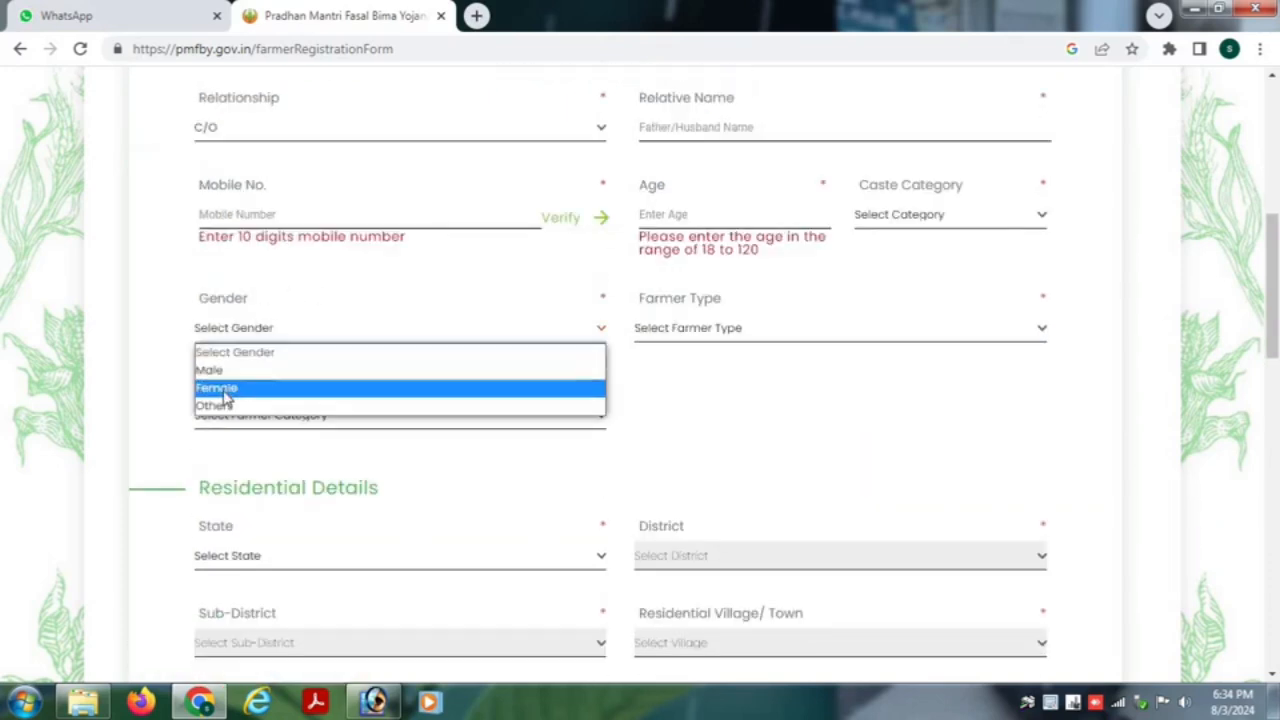
{"action": "left_click", "coordinate": [770, 411]}
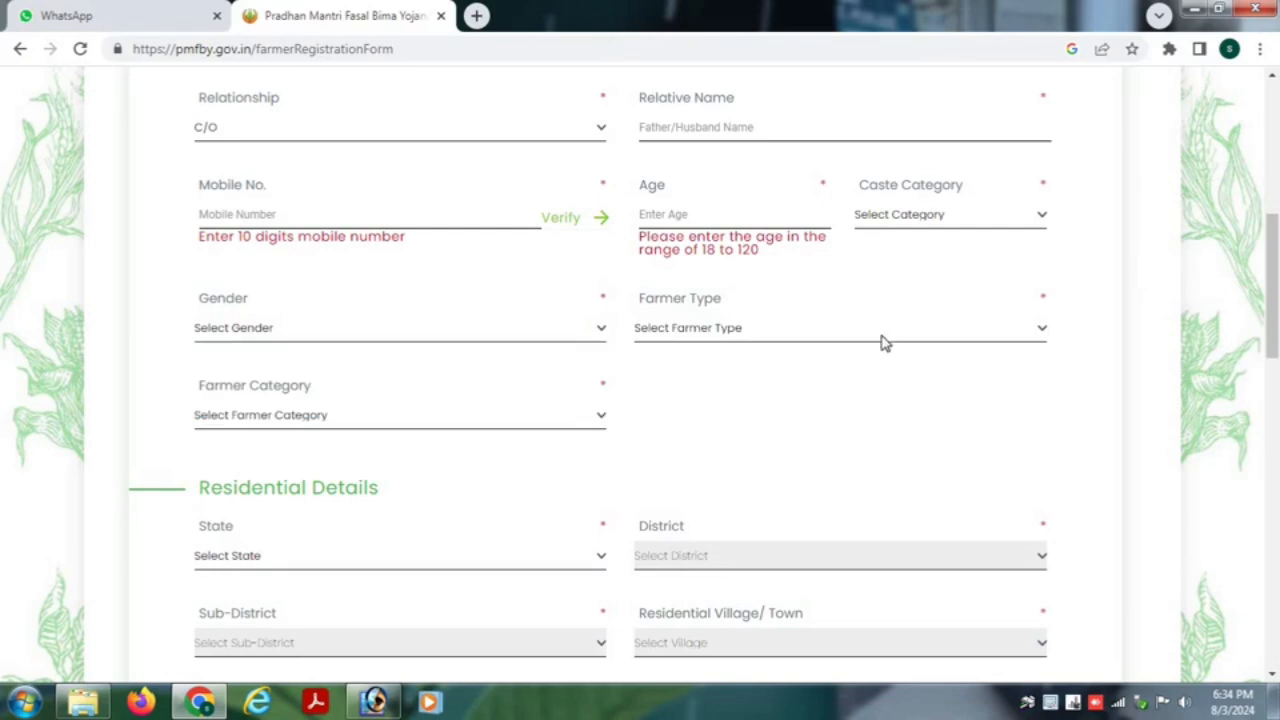
{"action": "left_click", "coordinate": [773, 330]}
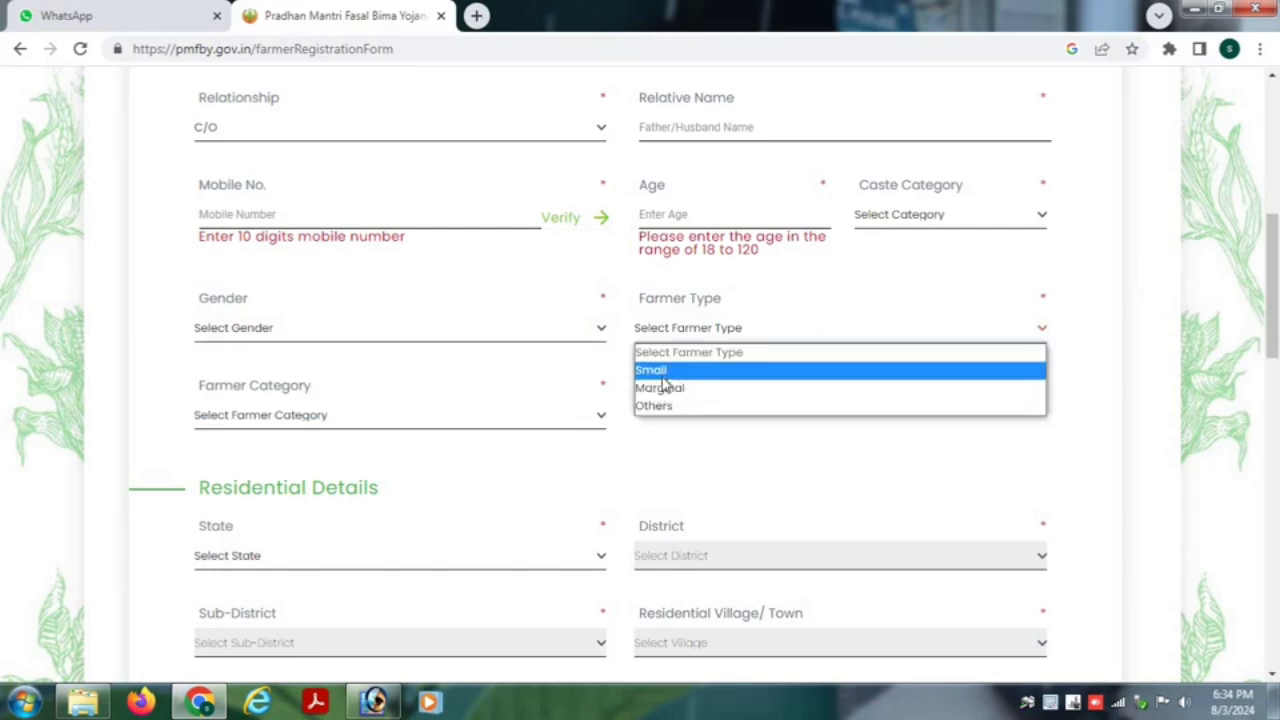
{"action": "left_click", "coordinate": [665, 433]}
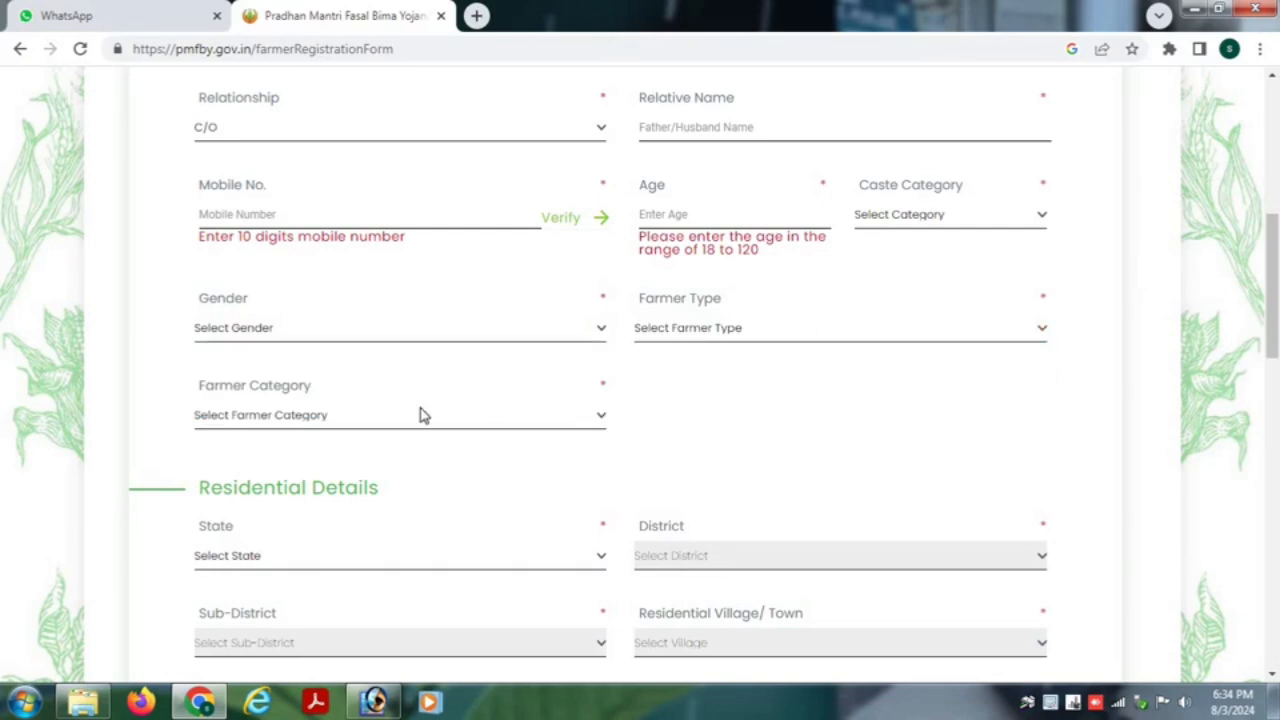
{"action": "left_click", "coordinate": [325, 415]}
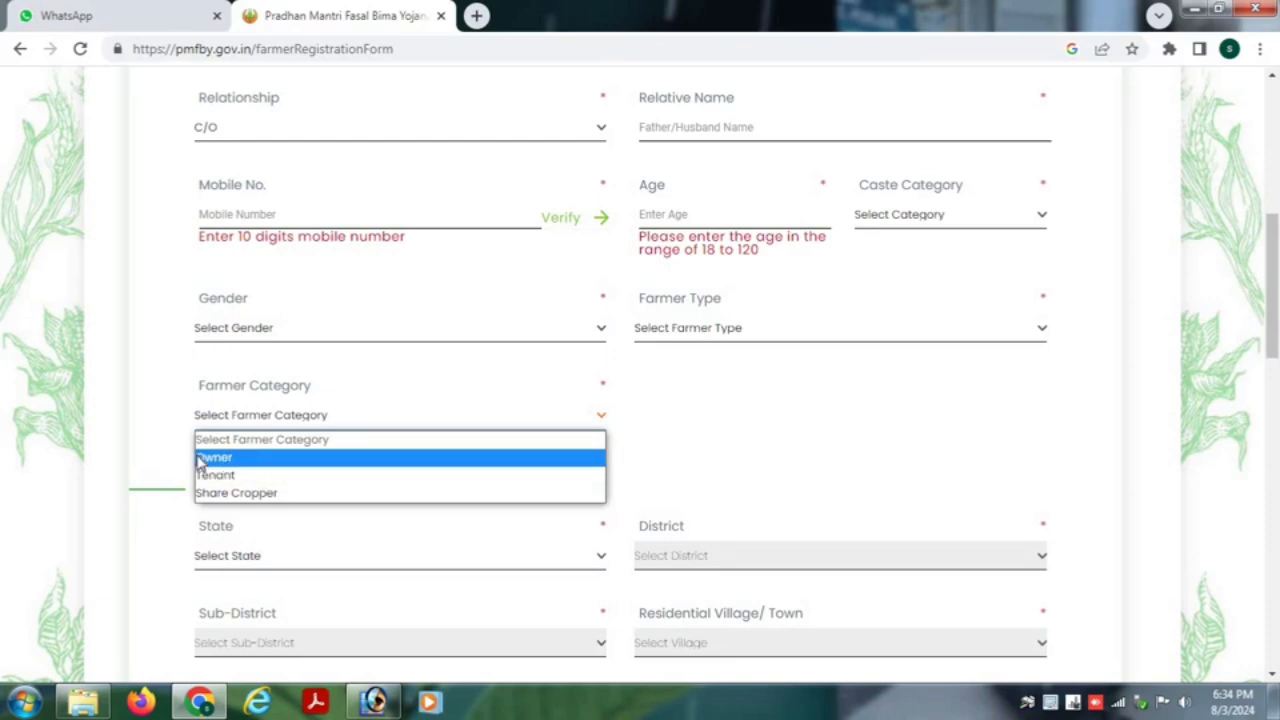
{"action": "left_click", "coordinate": [763, 423]}
Set the residential state to ODISHA and the district to Mayurbhanj
{"action": "scroll", "coordinate": [766, 420], "scroll_direction": "down", "scroll_amount": 1}
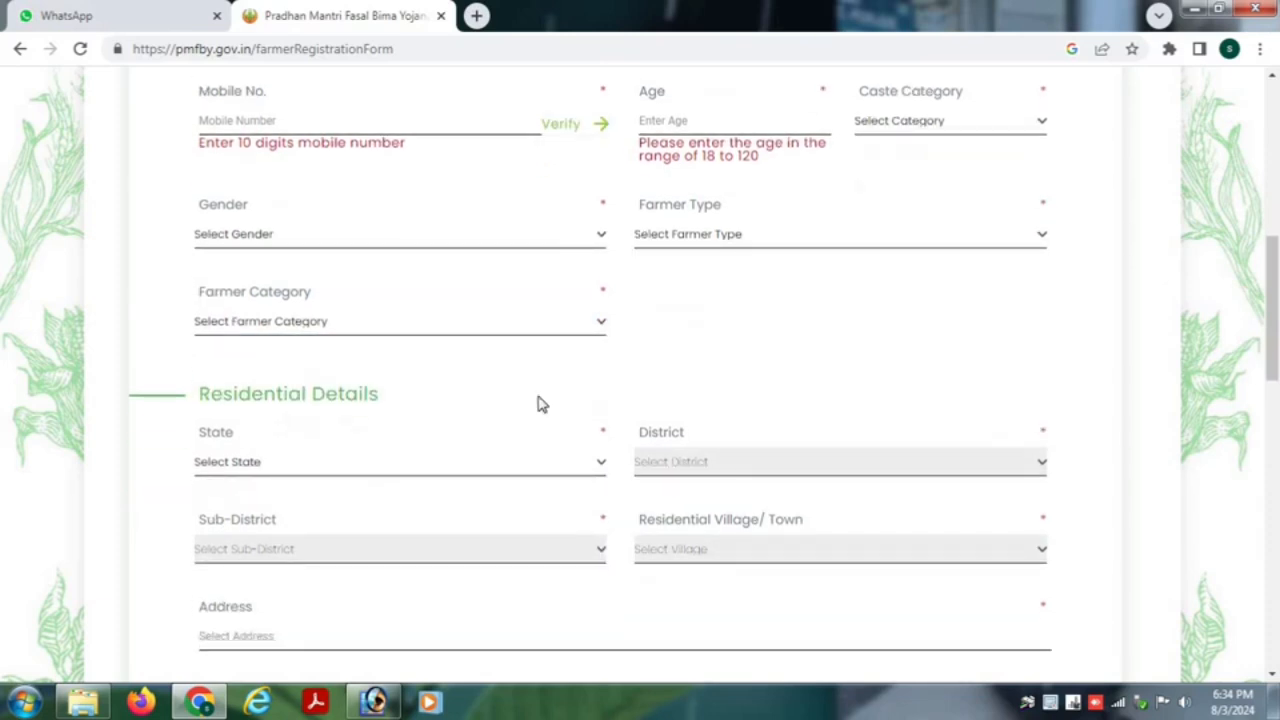
{"action": "left_click", "coordinate": [287, 463]}
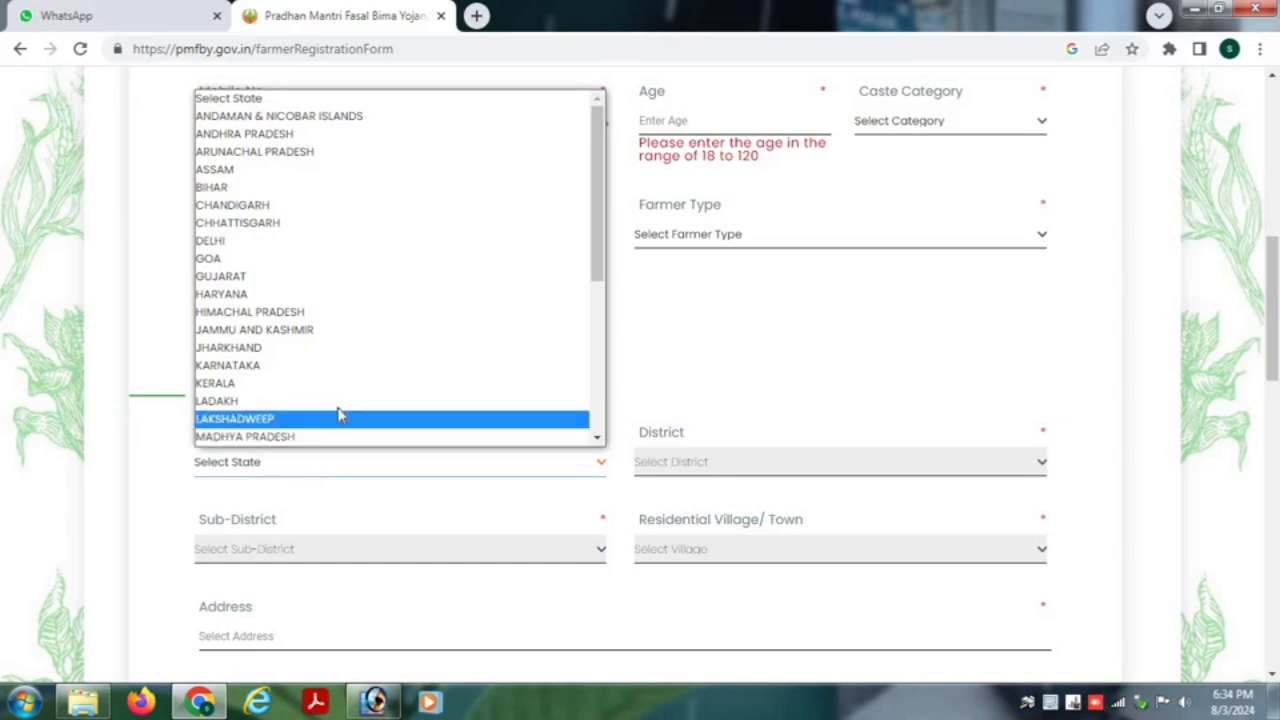
{"action": "scroll", "coordinate": [343, 337], "scroll_direction": "down", "scroll_amount": 3}
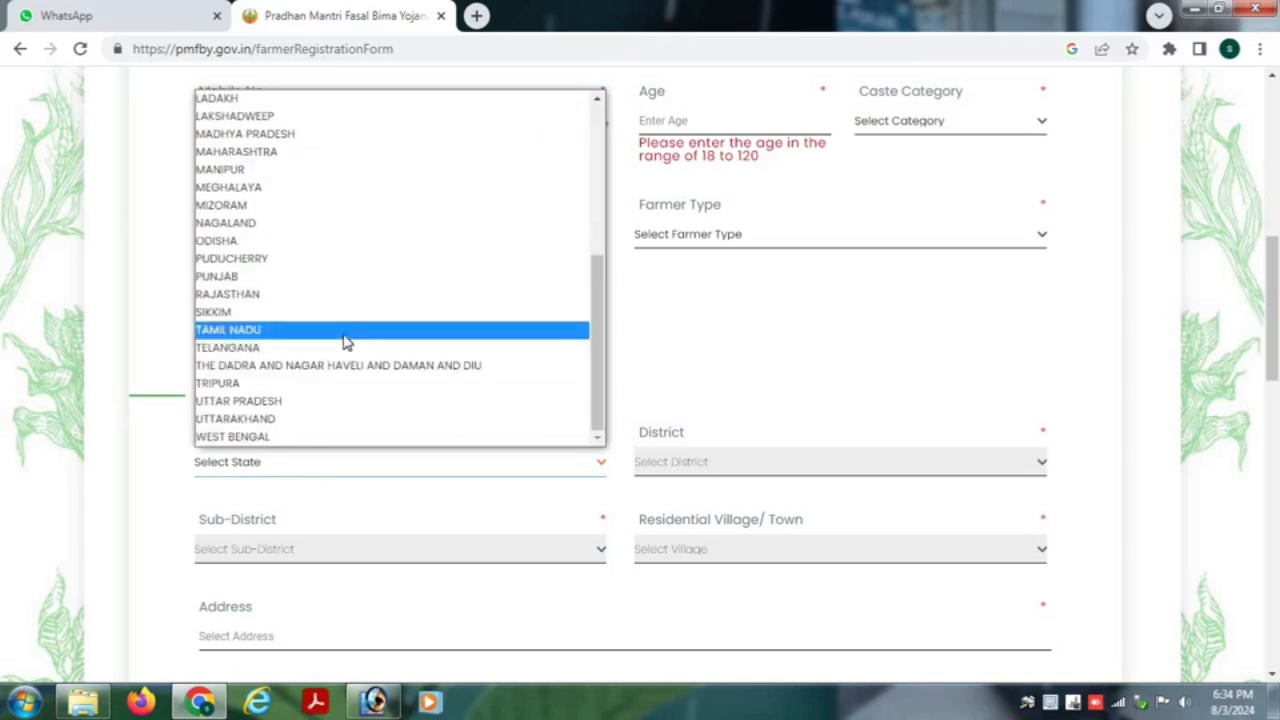
{"action": "left_click", "coordinate": [270, 240]}
{"action": "scroll", "coordinate": [625, 380], "scroll_direction": "down", "scroll_amount": 2}
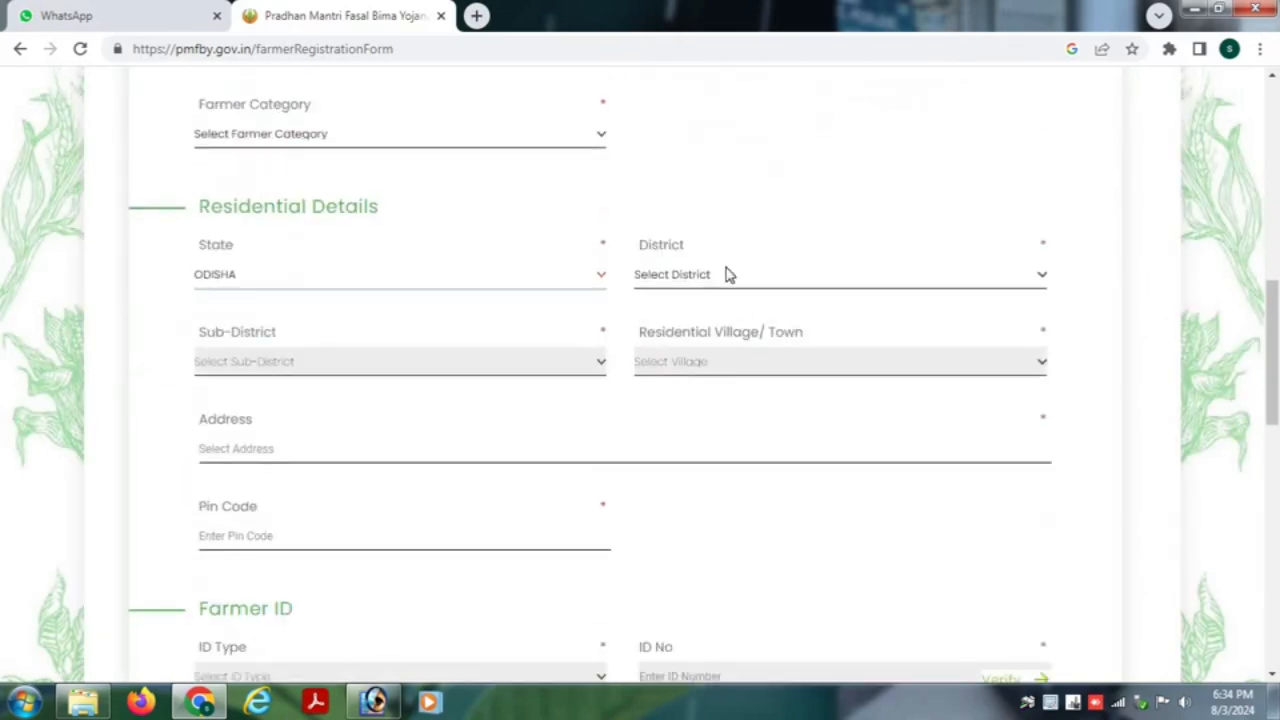
{"action": "left_click", "coordinate": [728, 274]}
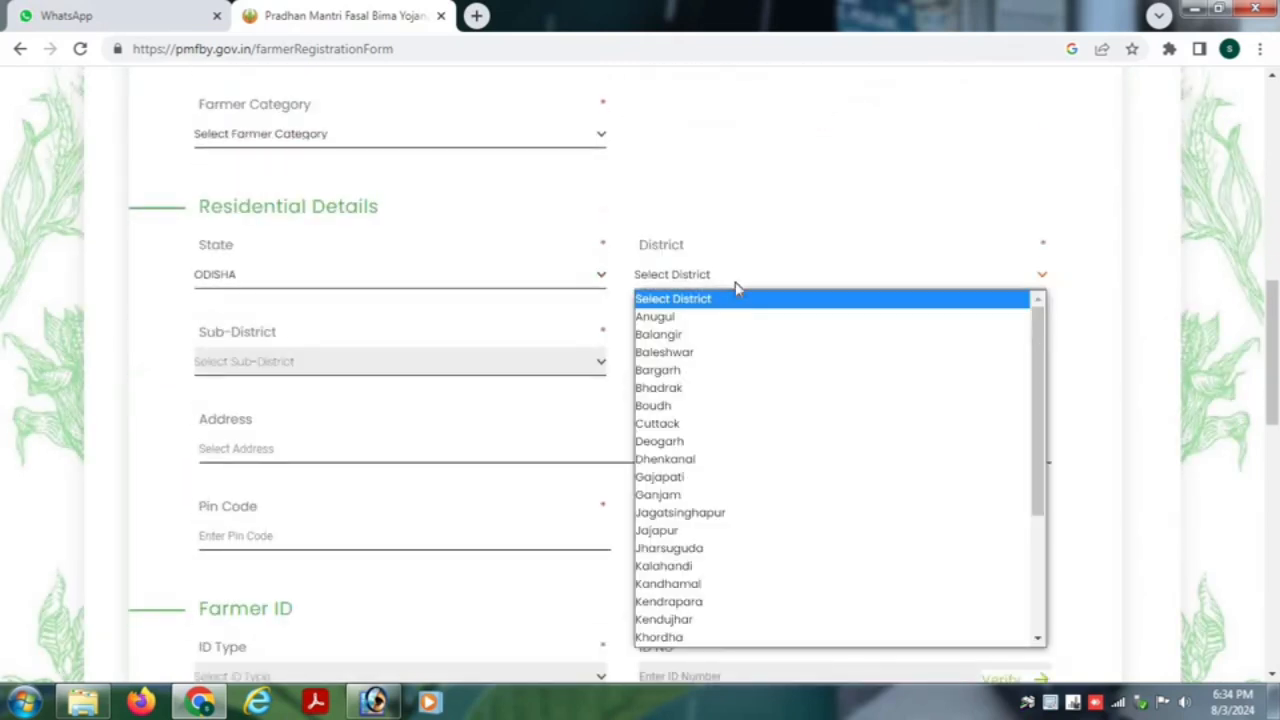
{"action": "scroll", "coordinate": [730, 510], "scroll_direction": "down", "scroll_amount": 3}
{"action": "left_click", "coordinate": [725, 506]}
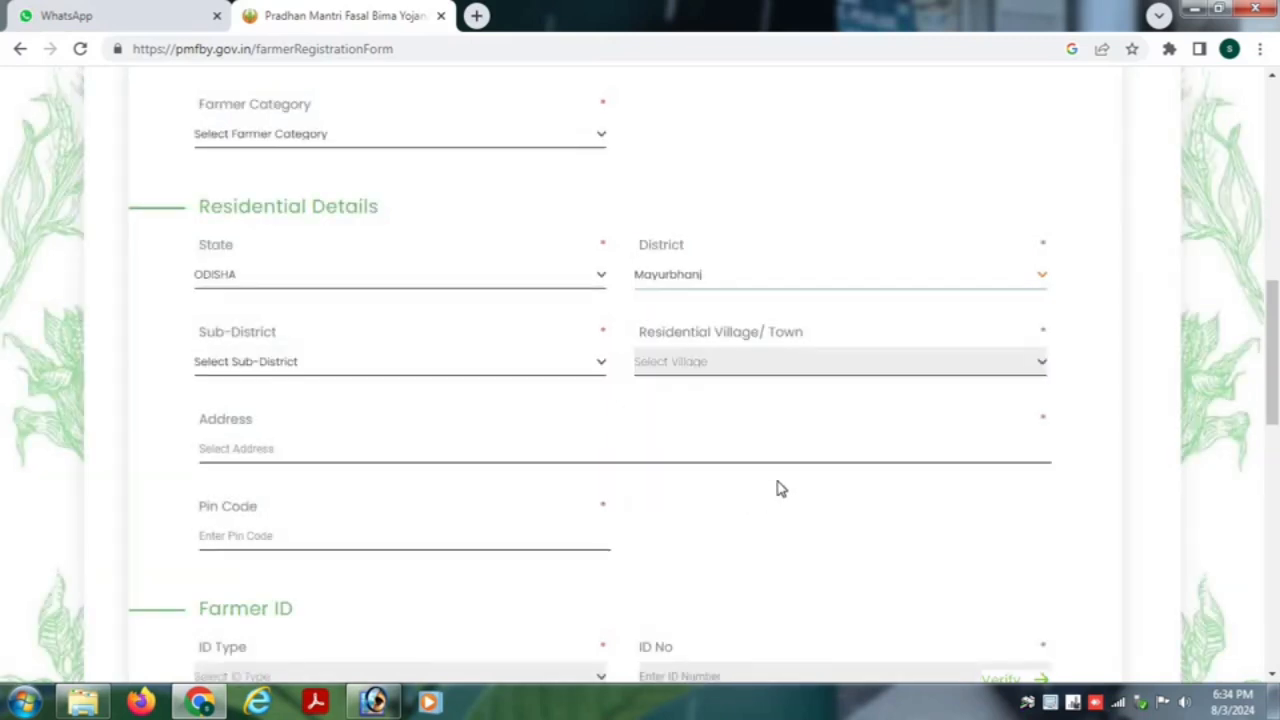
Set the sub-district to Baripada and the residential village to Badsul
{"action": "left_click", "coordinate": [371, 378]}
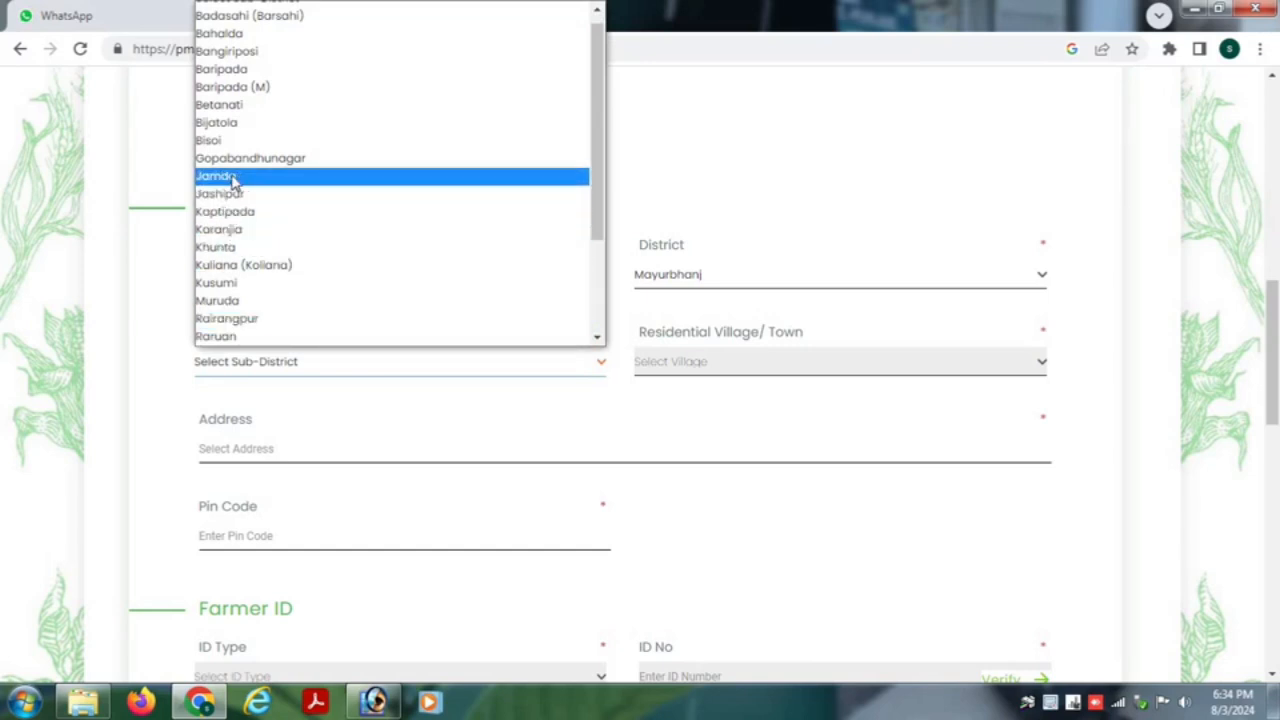
{"action": "scroll", "coordinate": [268, 146], "scroll_direction": "up", "scroll_amount": 1}
{"action": "left_click", "coordinate": [238, 86]}
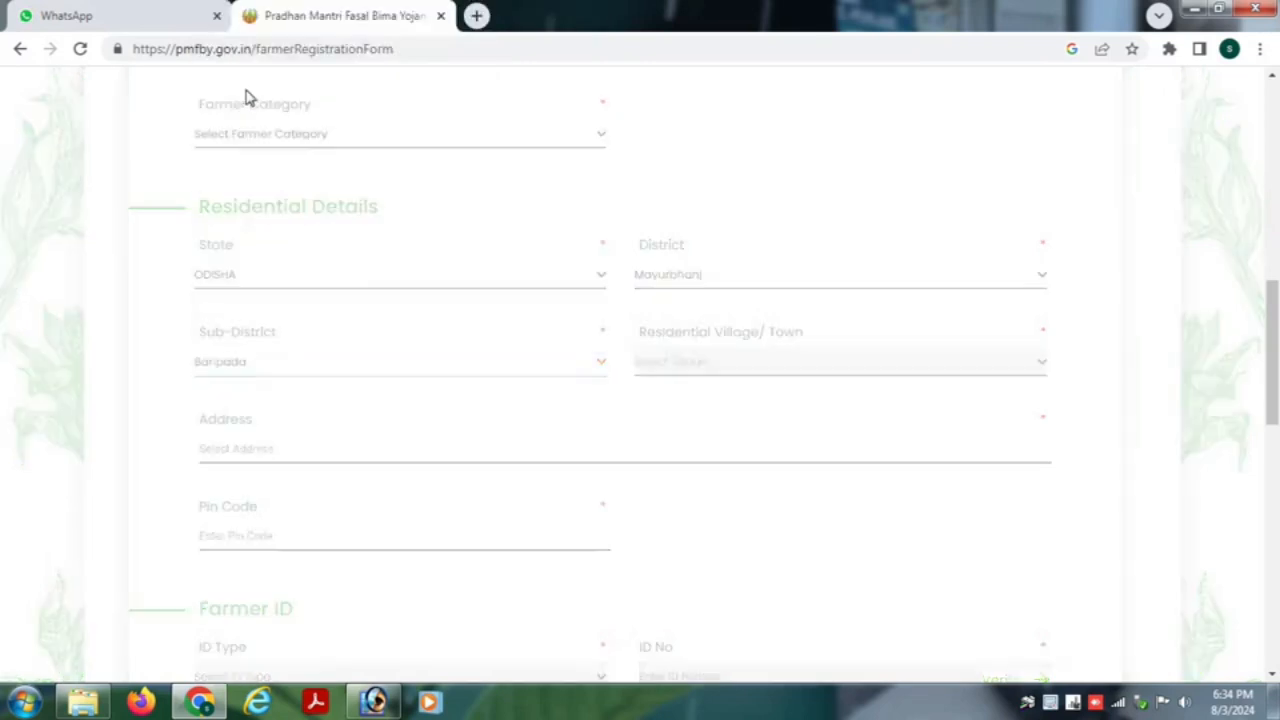
{"action": "left_click", "coordinate": [757, 362]}
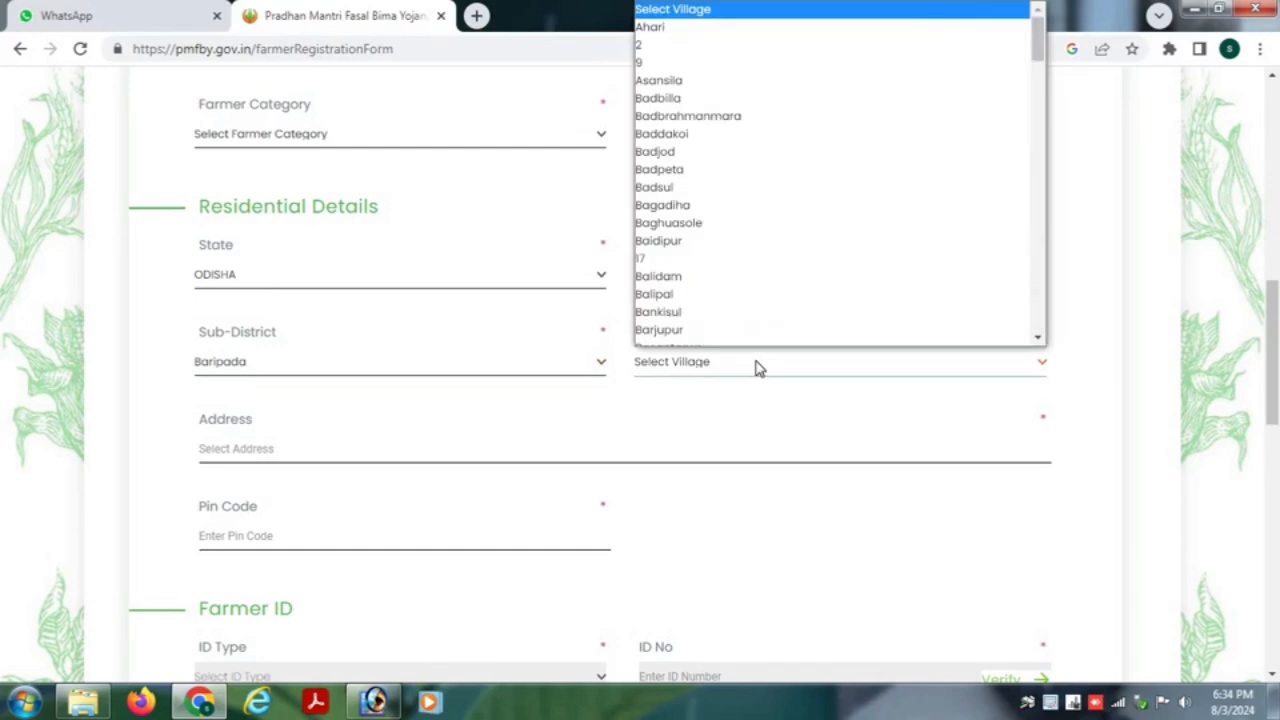
{"action": "scroll", "coordinate": [730, 308], "scroll_direction": "up", "scroll_amount": 1}
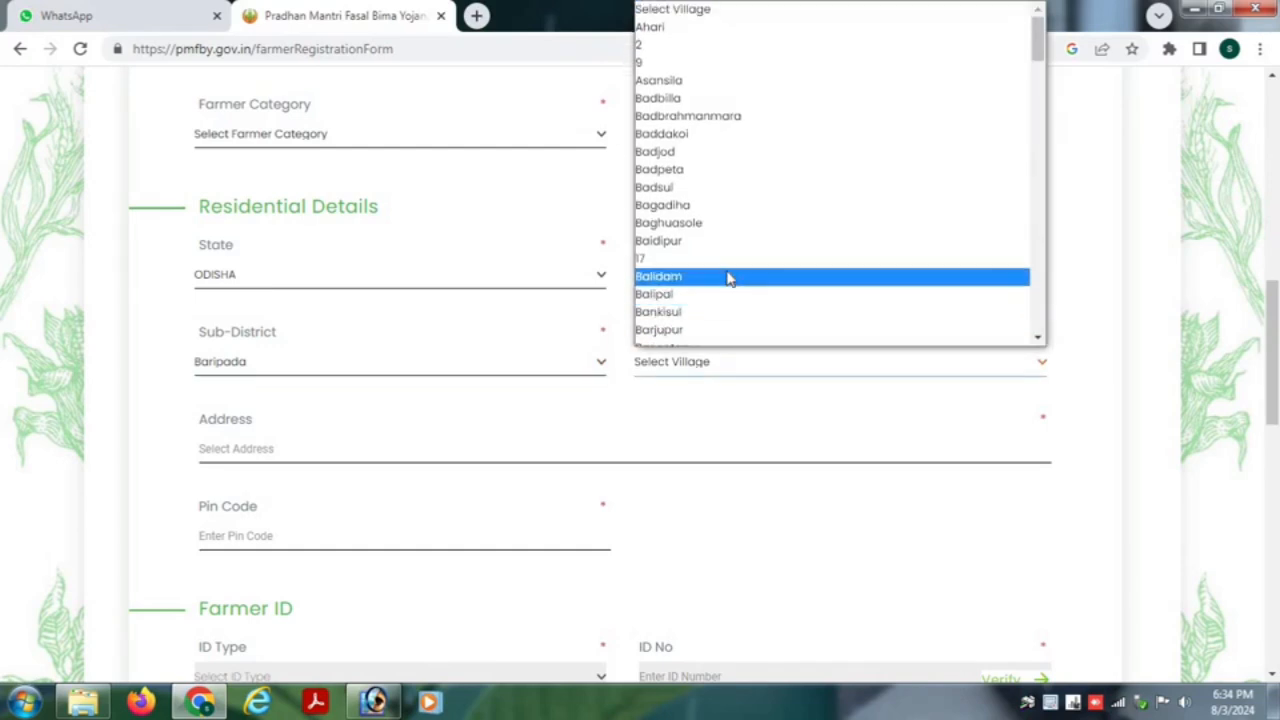
{"action": "left_click", "coordinate": [692, 190]}
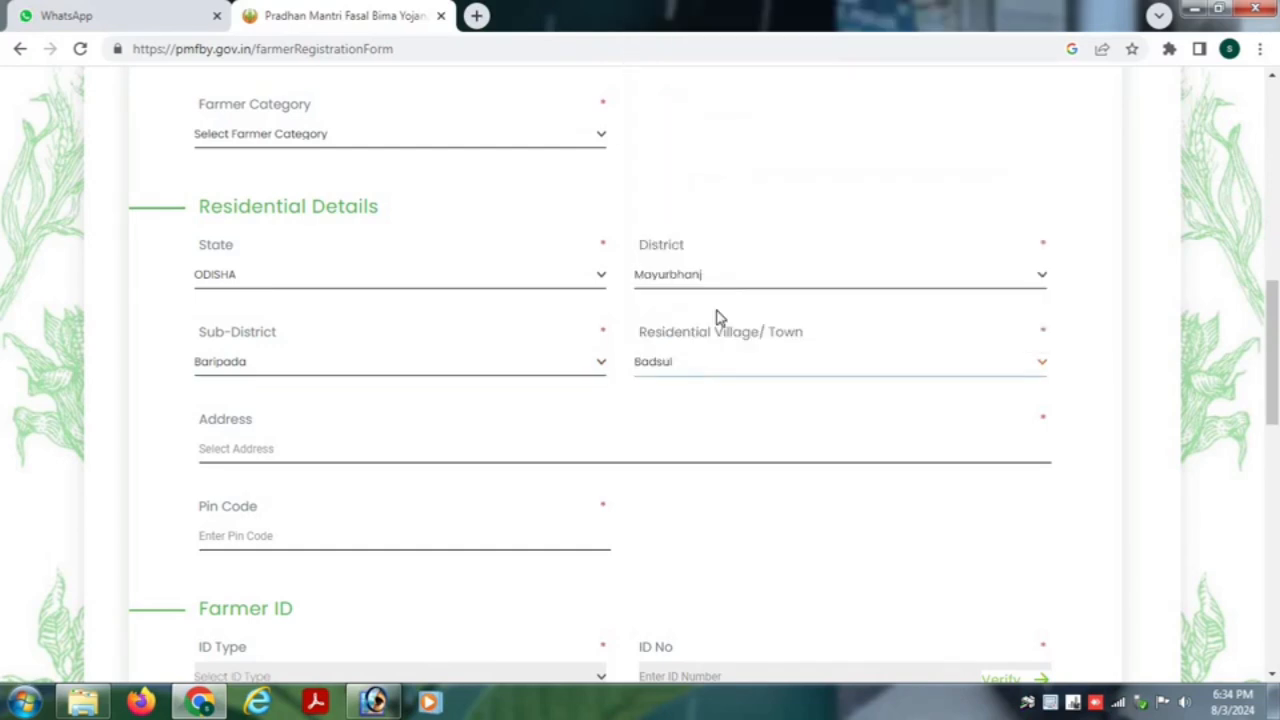
Go through the residential address and pin code fields without filling them in
{"action": "left_click", "coordinate": [258, 455]}
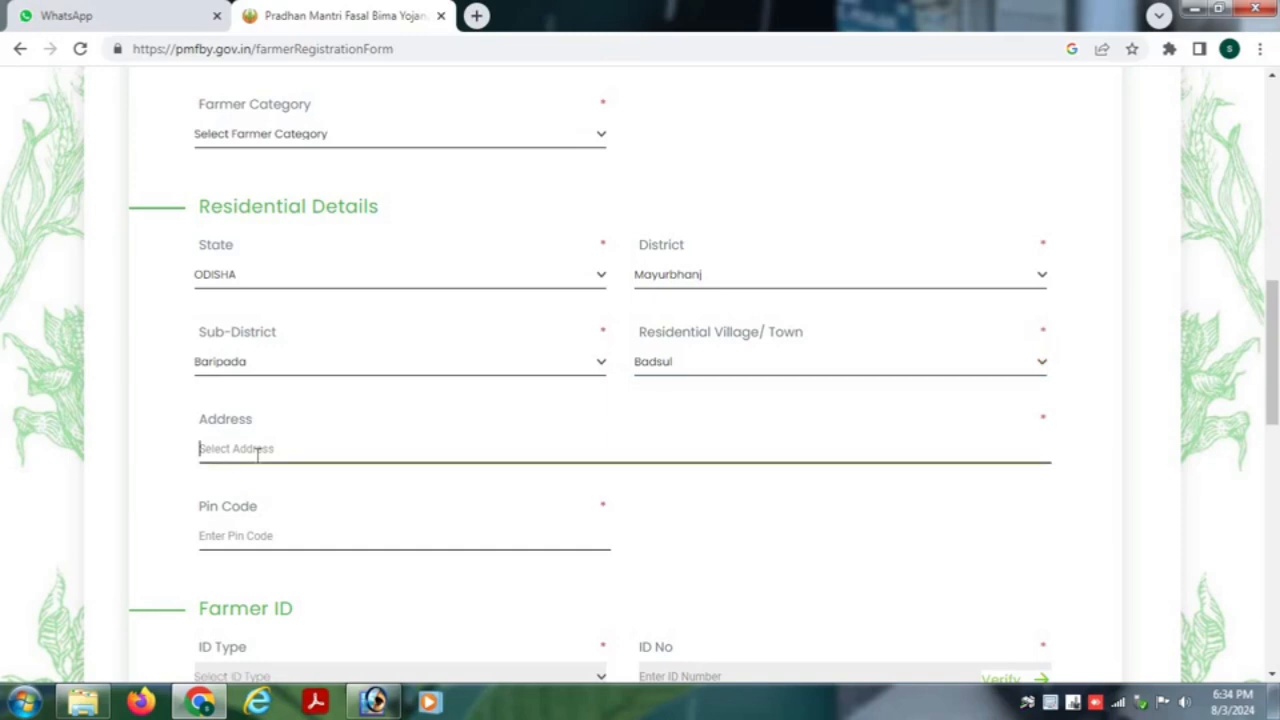
{"action": "scroll", "coordinate": [258, 453], "scroll_direction": "down", "scroll_amount": 1}
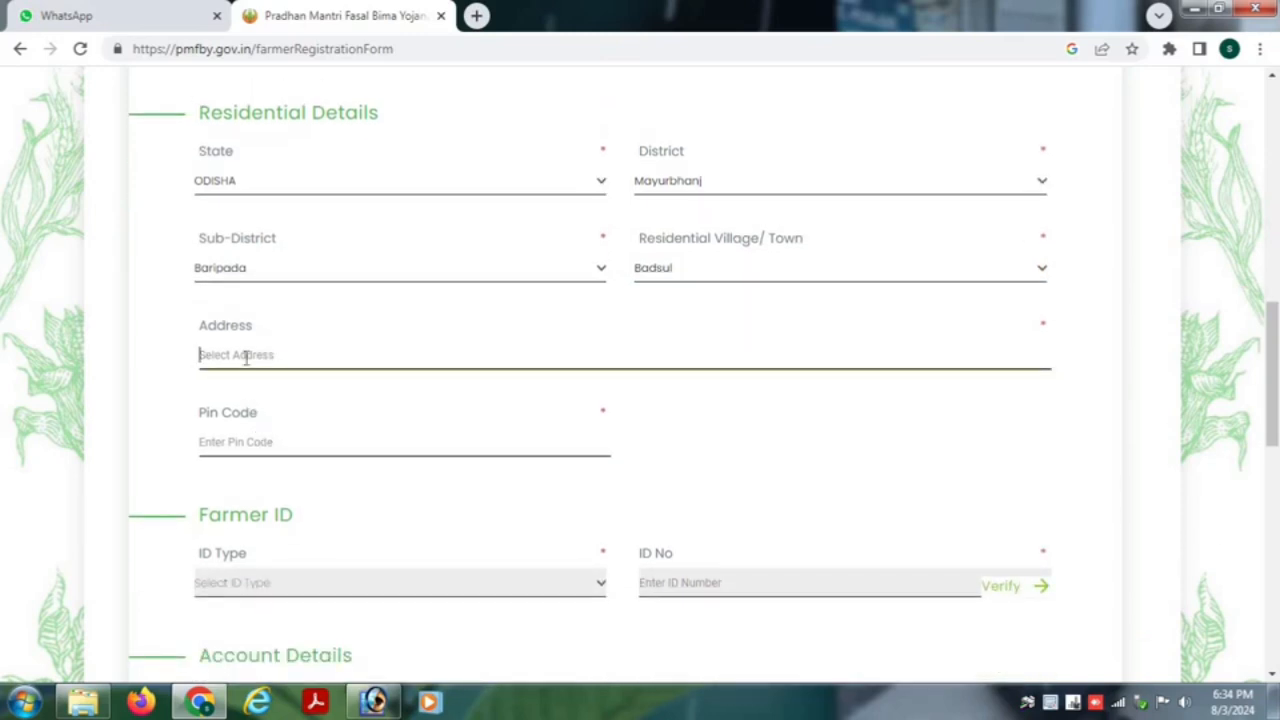
{"action": "left_click", "coordinate": [262, 446]}
Compare the bank account fields offered for the Yes and No answers to the IFSC question, ending on No
{"action": "scroll", "coordinate": [445, 480], "scroll_direction": "down", "scroll_amount": 2}
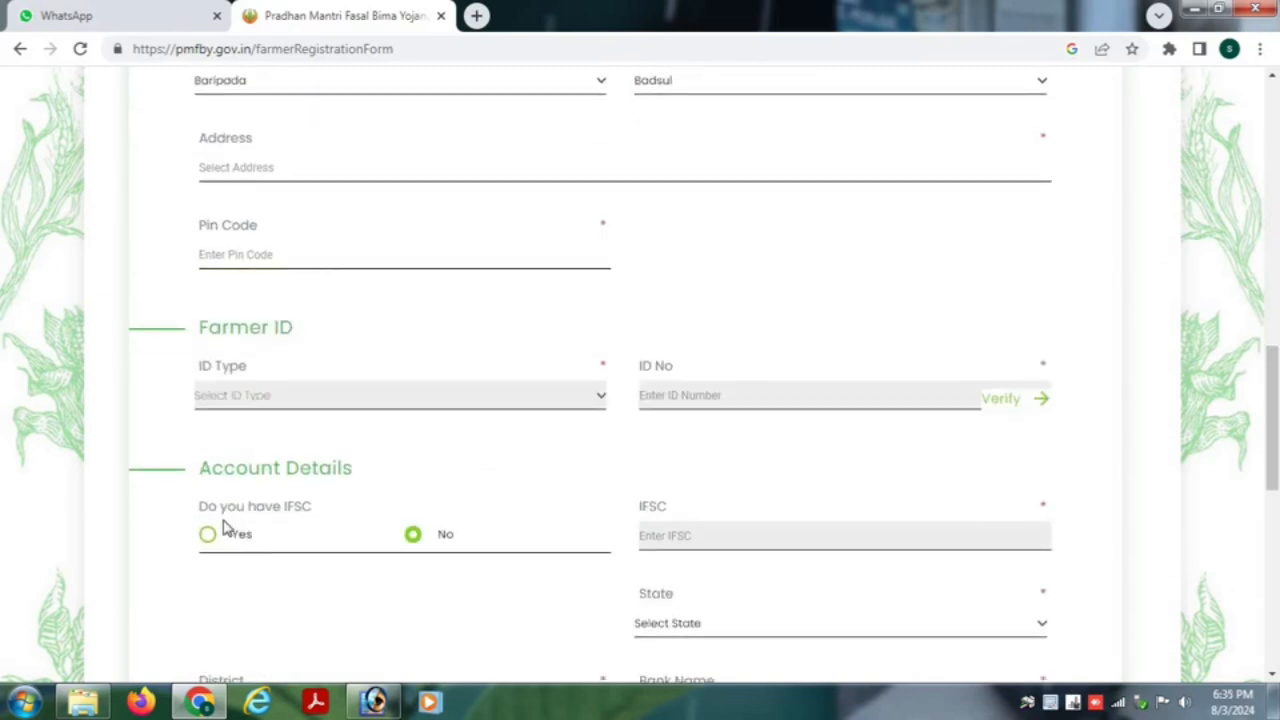
{"action": "scroll", "coordinate": [329, 526], "scroll_direction": "down", "scroll_amount": 2}
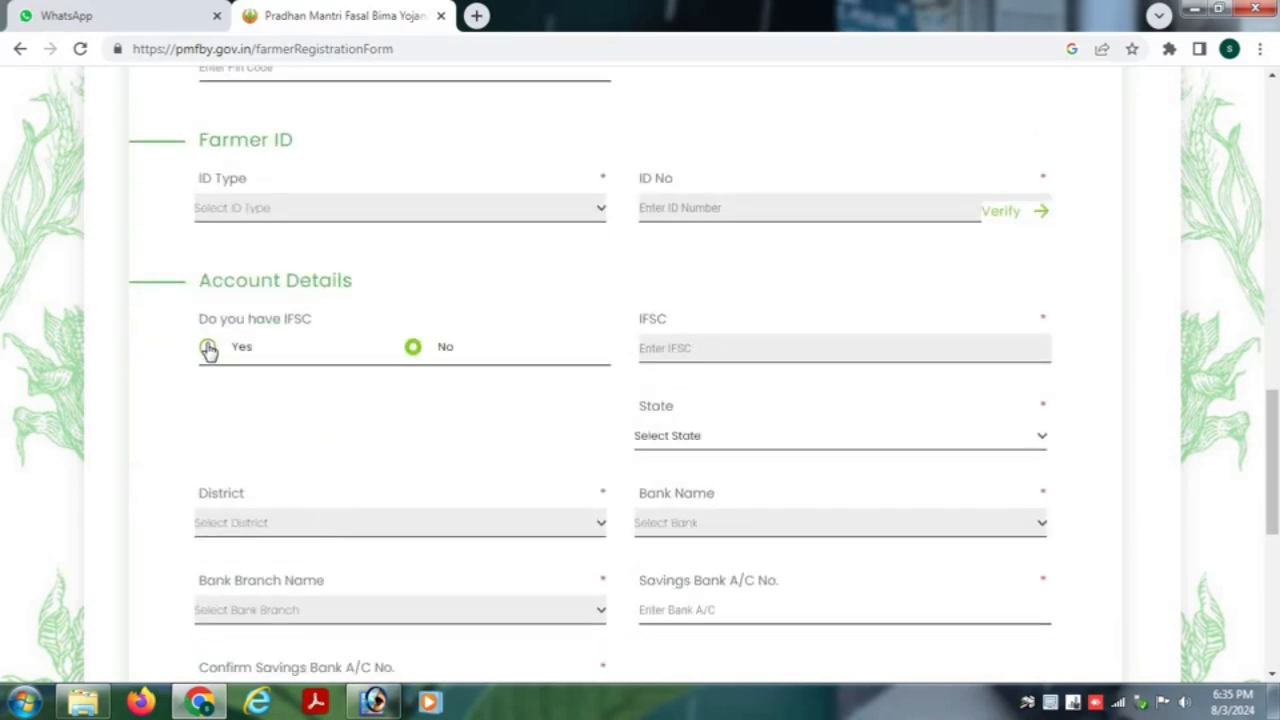
{"action": "left_click", "coordinate": [208, 348]}
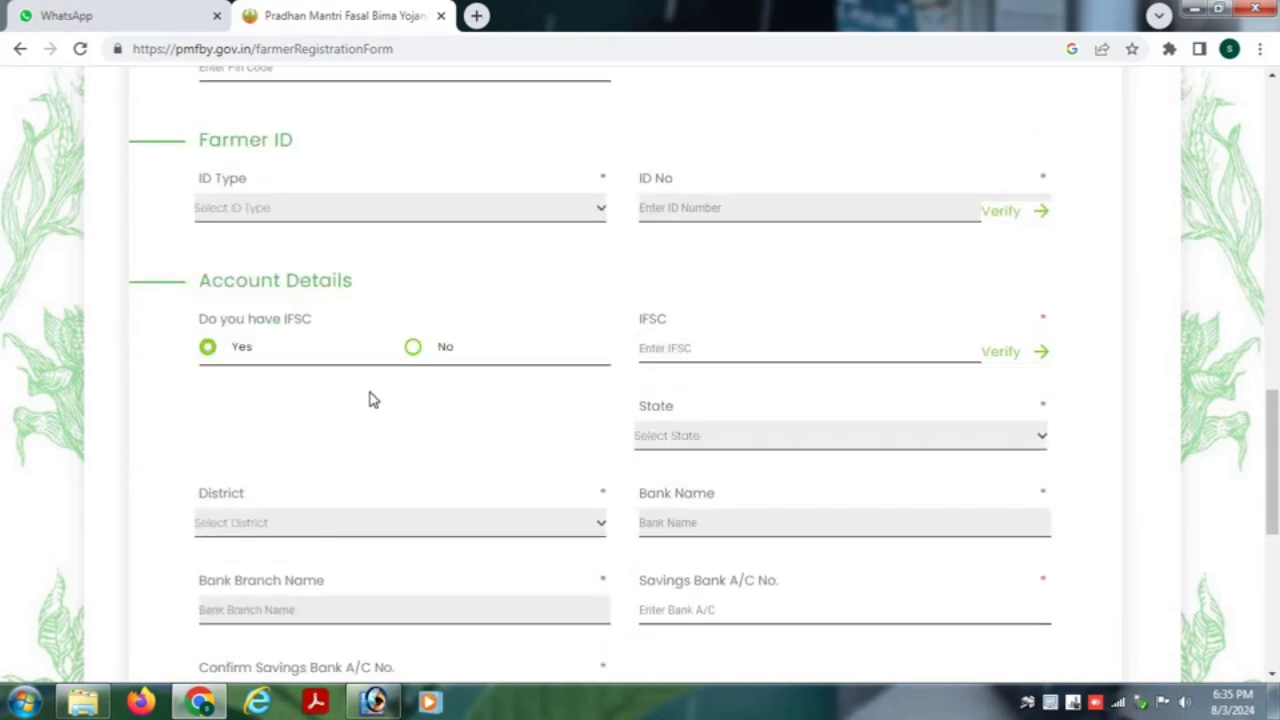
{"action": "left_click", "coordinate": [728, 347]}
{"action": "left_click", "coordinate": [414, 350]}
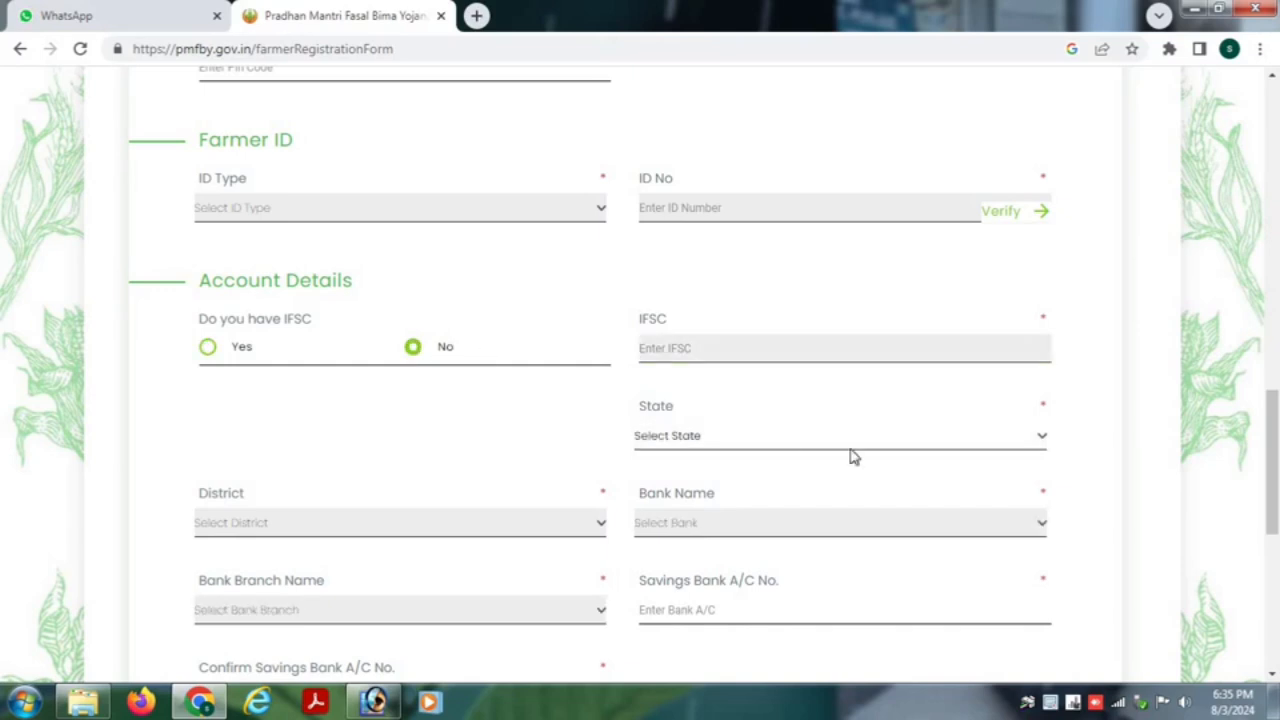
{"action": "scroll", "coordinate": [718, 388], "scroll_direction": "down", "scroll_amount": 1}
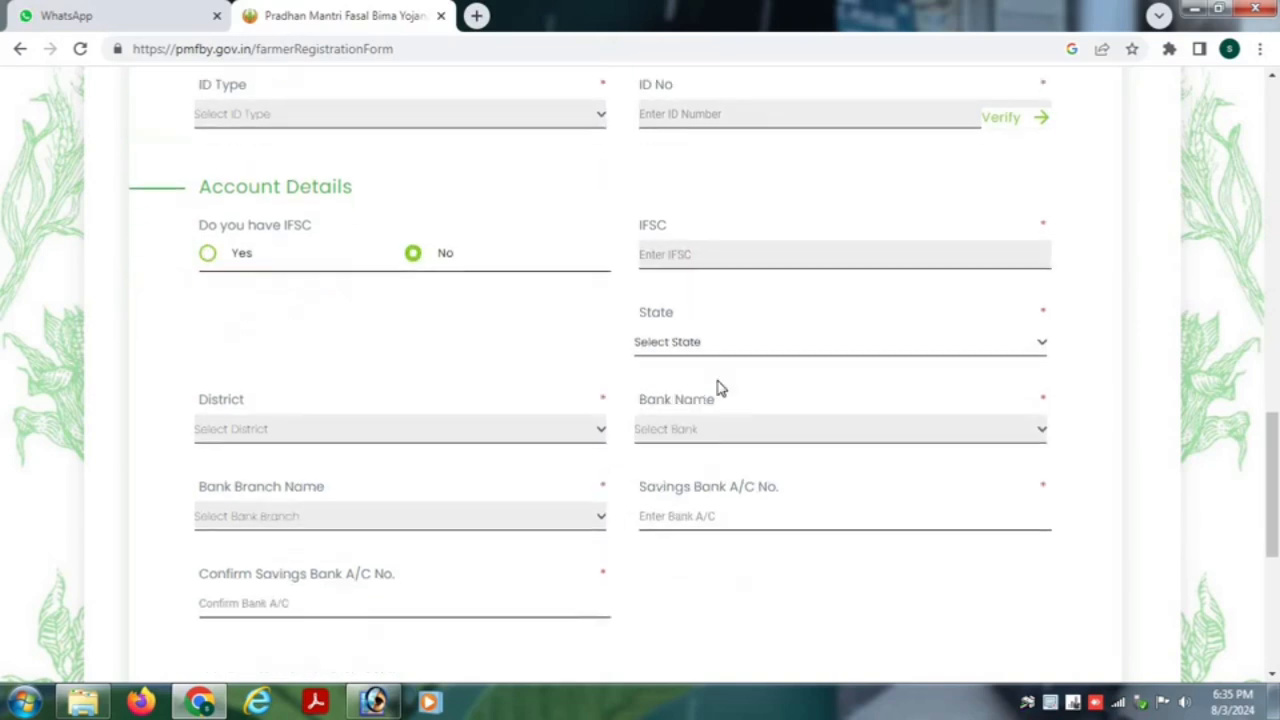
Set the bank account's state to ODISHA and its district to Mayurbhanj
{"action": "left_click", "coordinate": [720, 345]}
{"action": "scroll", "coordinate": [731, 217], "scroll_direction": "down", "scroll_amount": 6}
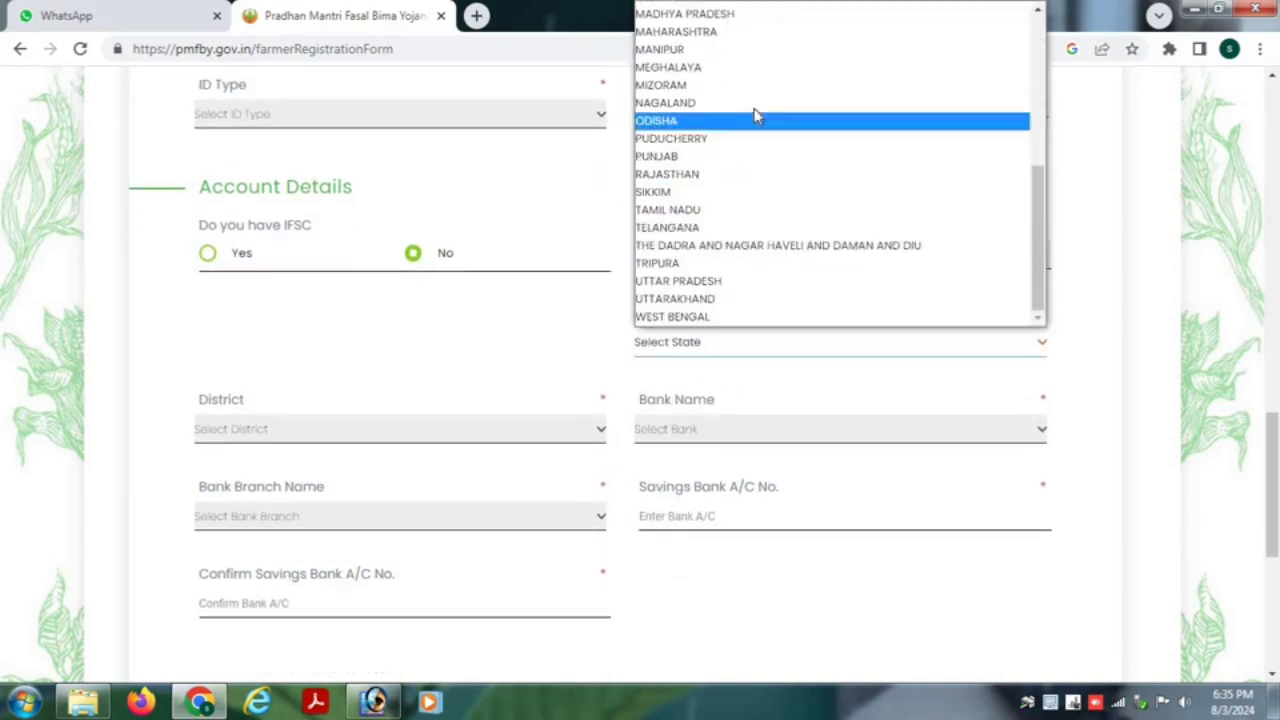
{"action": "left_click", "coordinate": [697, 123]}
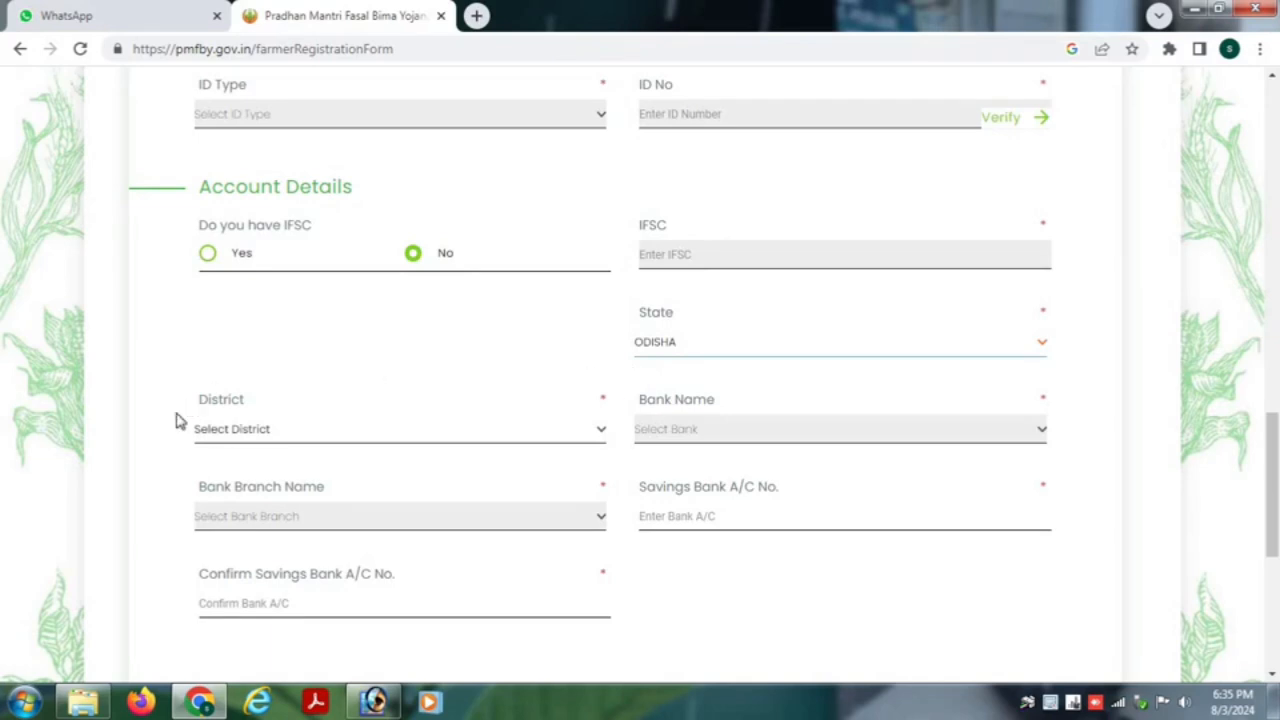
{"action": "left_click", "coordinate": [242, 430]}
{"action": "scroll", "coordinate": [295, 280], "scroll_direction": "down", "scroll_amount": 3}
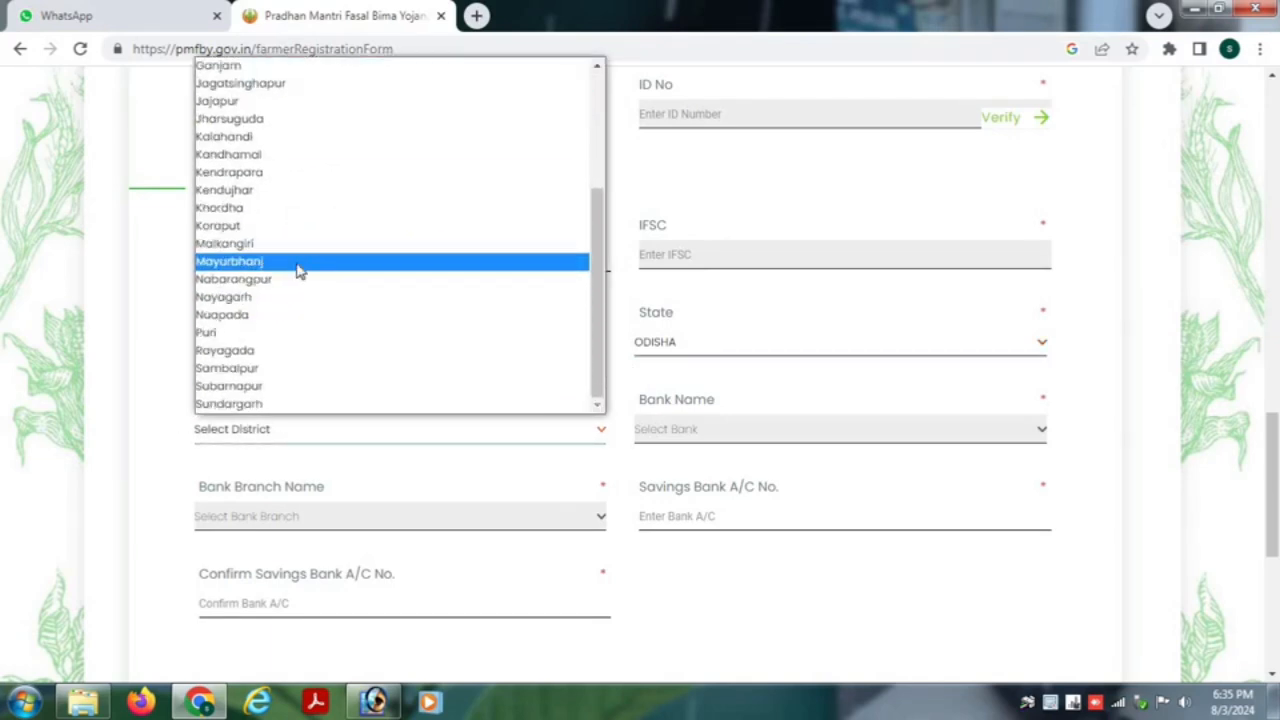
{"action": "left_click", "coordinate": [300, 262]}
Set the bank name to Bank Of Baroda and the branch to BARIPADA-BARB0BARIPA-035076
{"action": "left_click", "coordinate": [688, 432]}
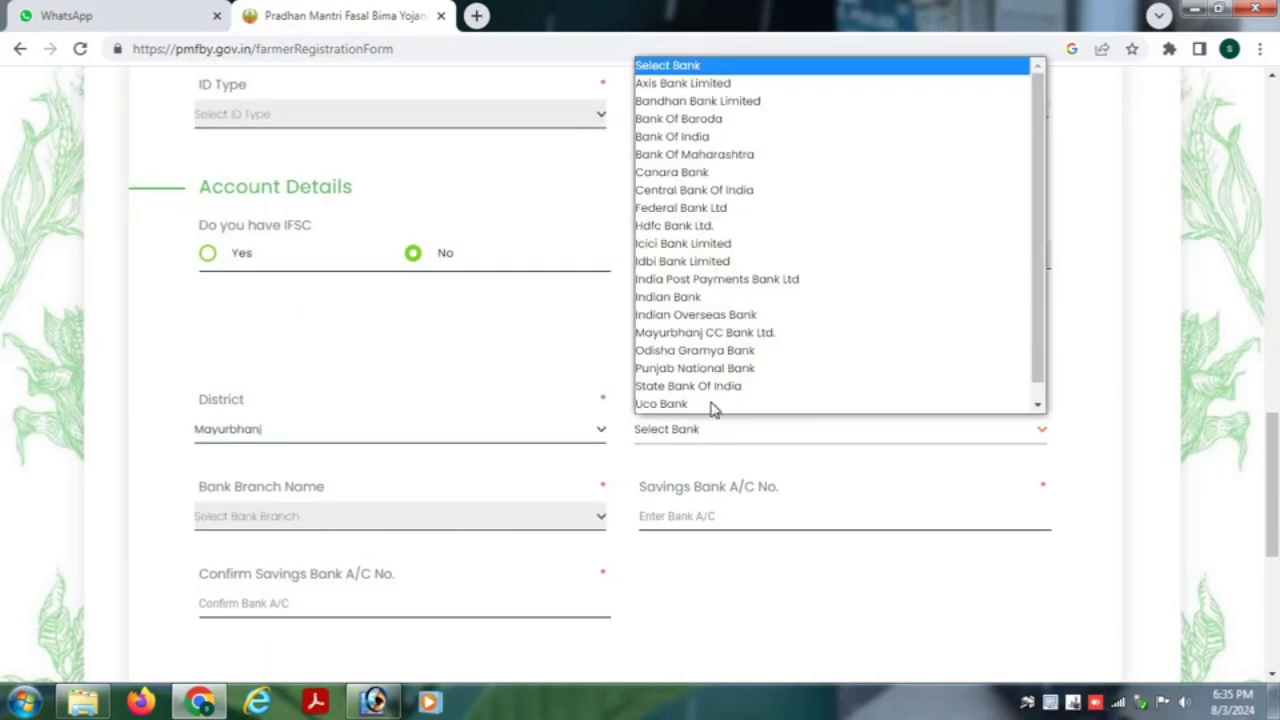
{"action": "left_click", "coordinate": [686, 124]}
{"action": "scroll", "coordinate": [521, 400], "scroll_direction": "down", "scroll_amount": 2}
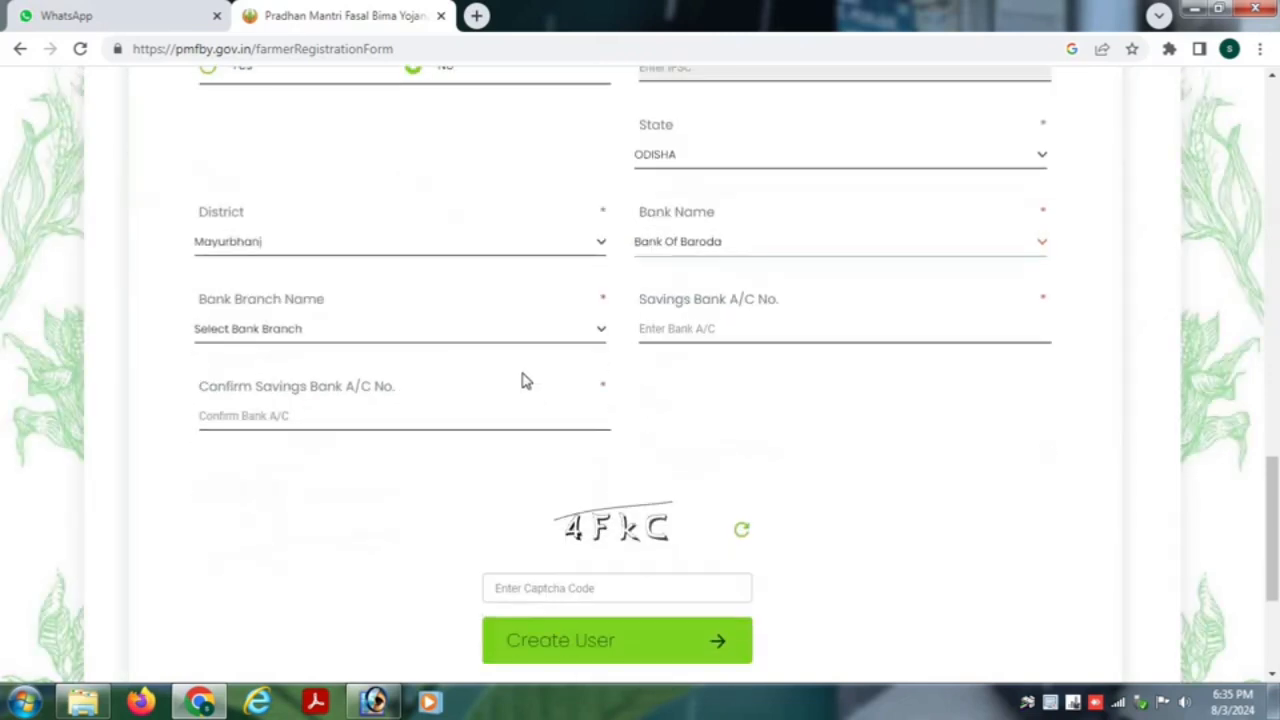
{"action": "left_click", "coordinate": [276, 336]}
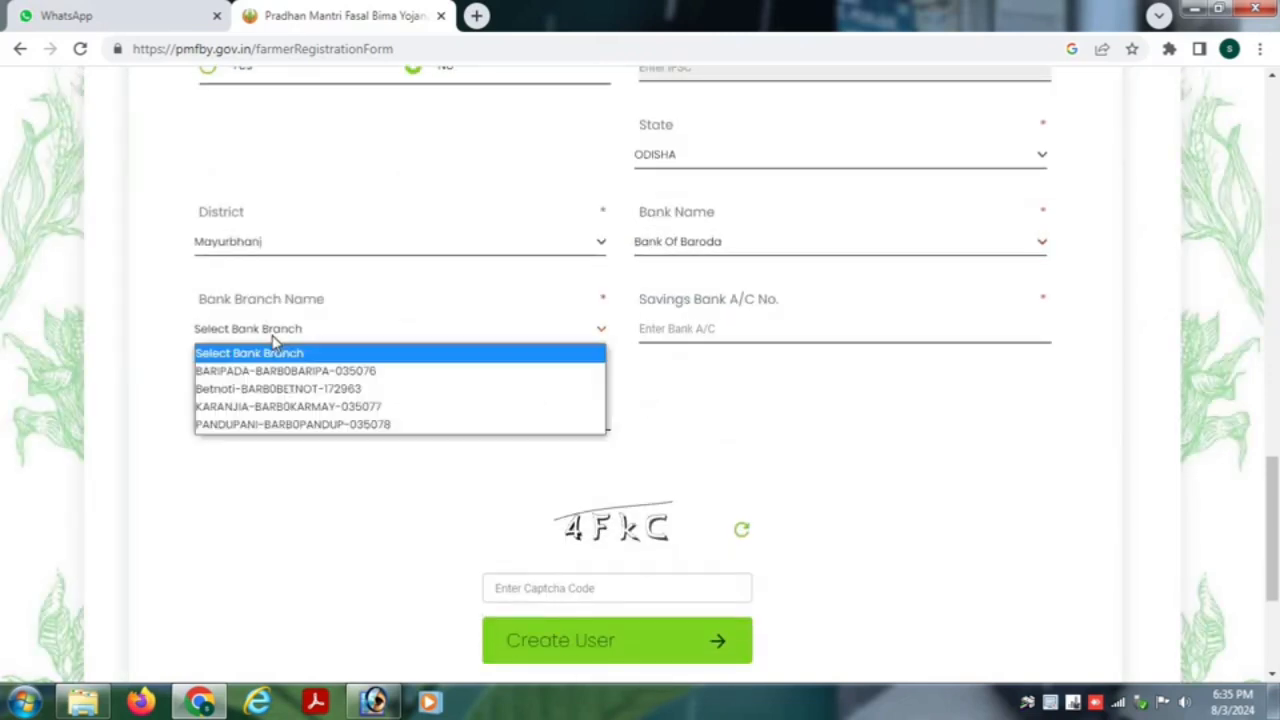
{"action": "left_click", "coordinate": [220, 372]}
Go through the savings account number, account confirmation and captcha fields without filling them in
{"action": "left_click", "coordinate": [698, 333]}
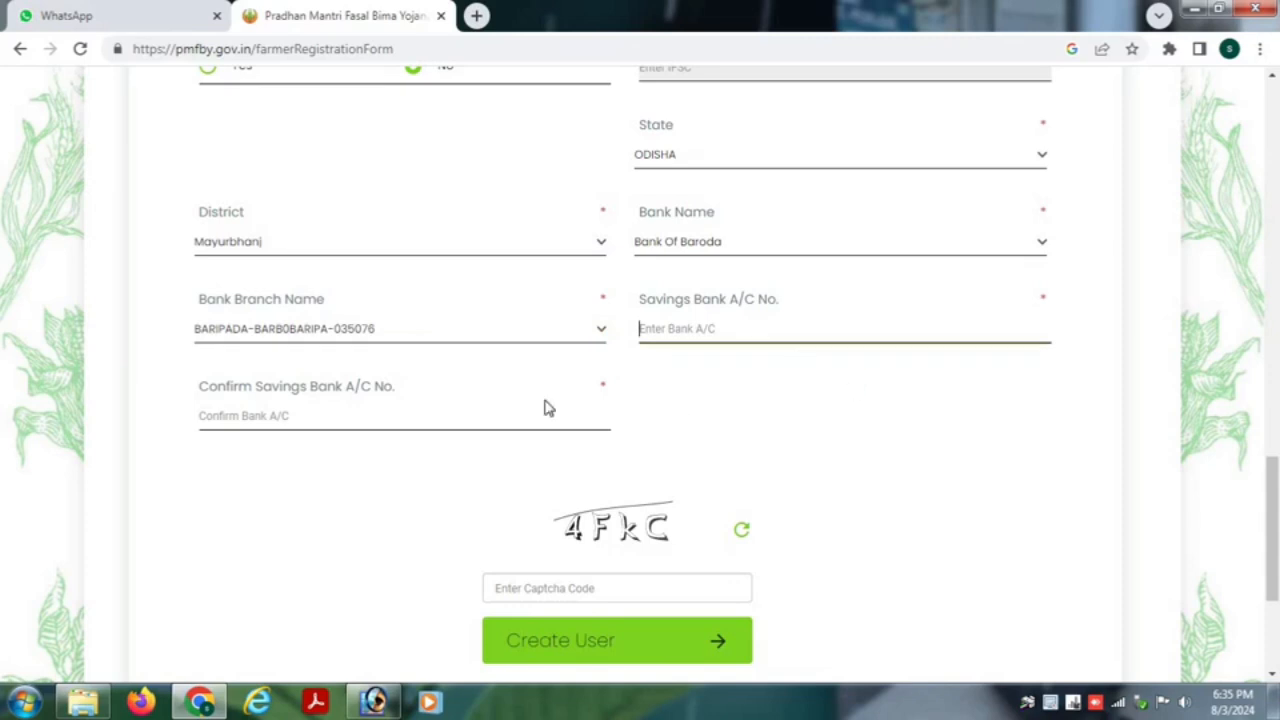
{"action": "left_click", "coordinate": [243, 420]}
{"action": "scroll", "coordinate": [765, 515], "scroll_direction": "down", "scroll_amount": 2}
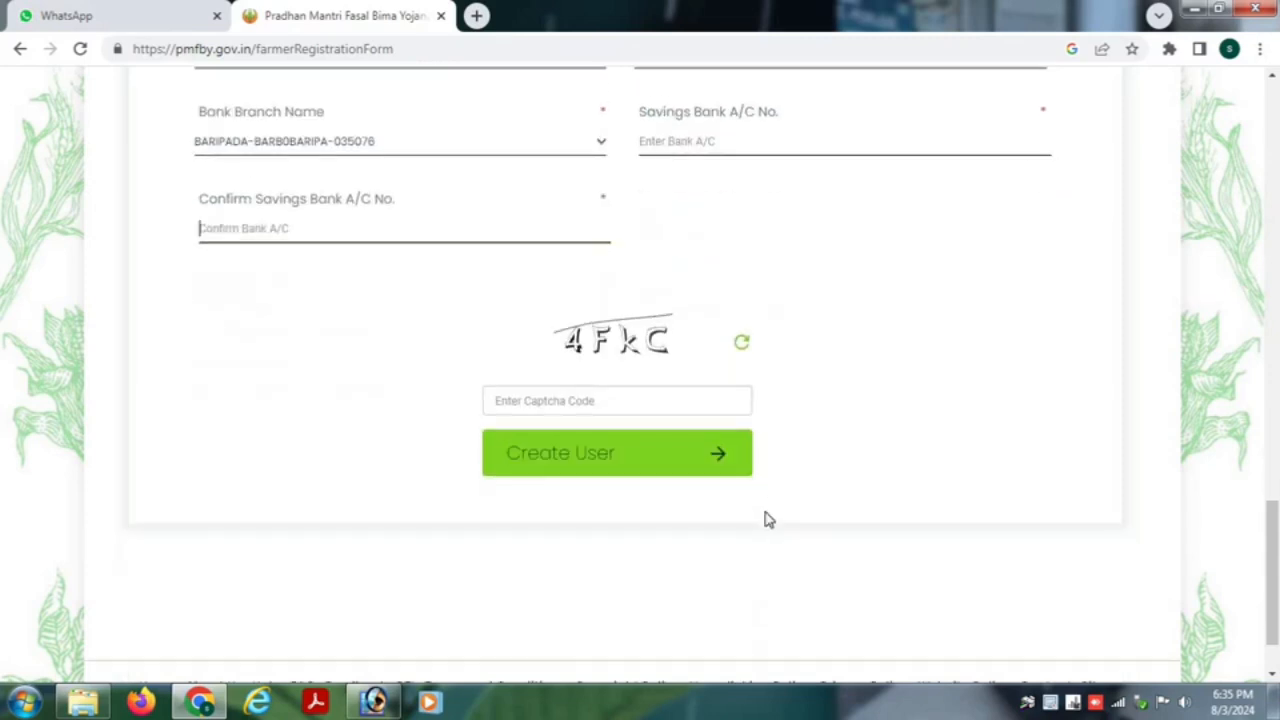
{"action": "left_click", "coordinate": [521, 405]}
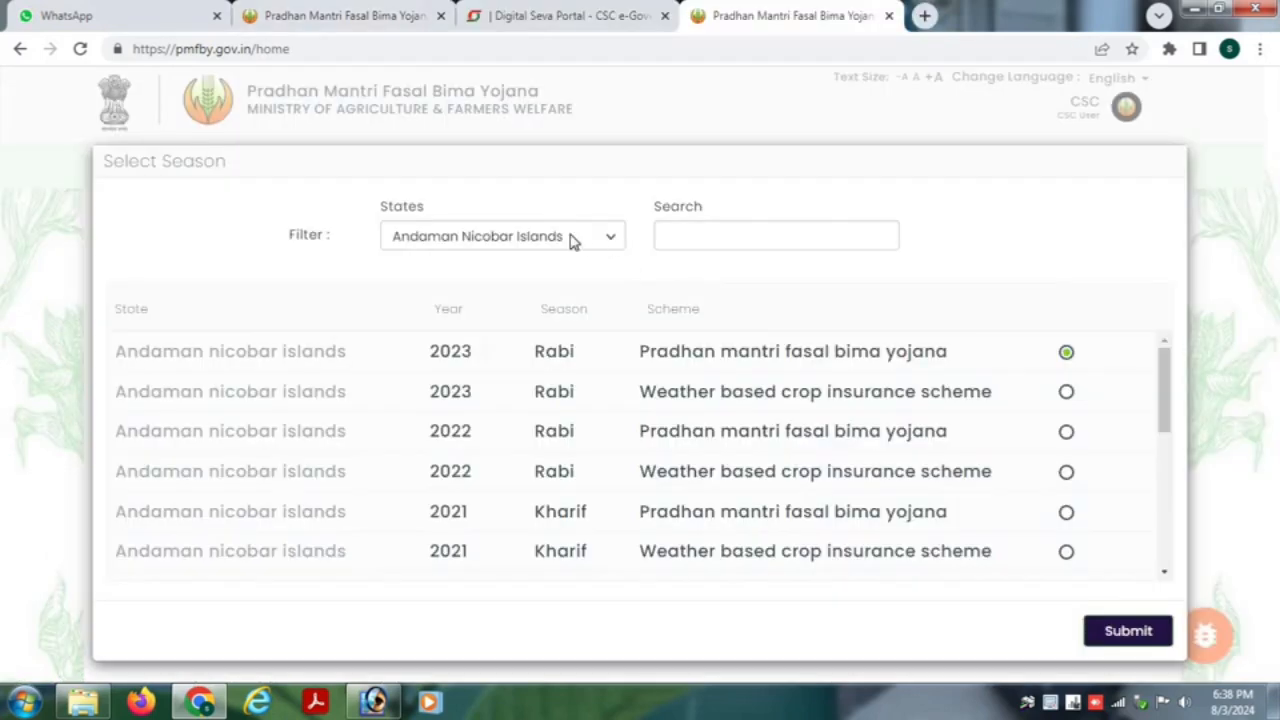
Filter the seasons by ODISHA and submit the 2024 Kharif Pradhan Mantri Fasal Bima Yojana scheme
{"action": "left_click", "coordinate": [571, 240]}
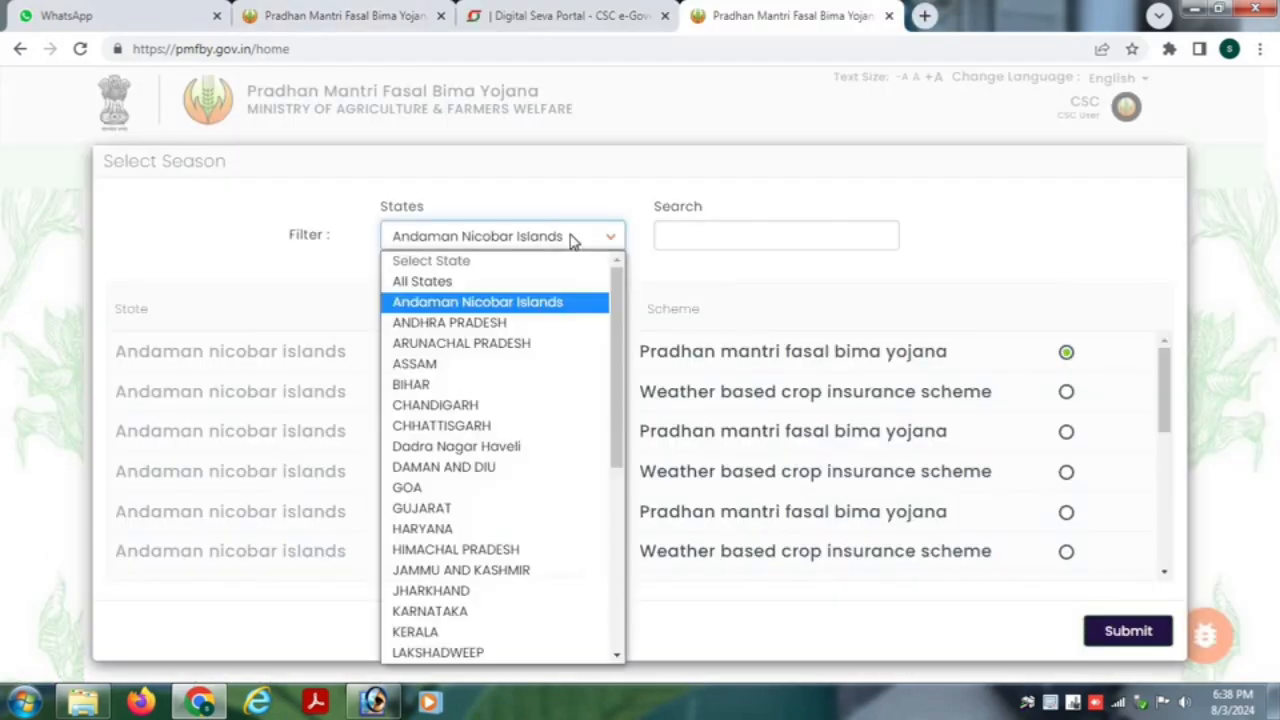
{"action": "scroll", "coordinate": [506, 451], "scroll_direction": "down", "scroll_amount": 6}
{"action": "left_click", "coordinate": [456, 446]}
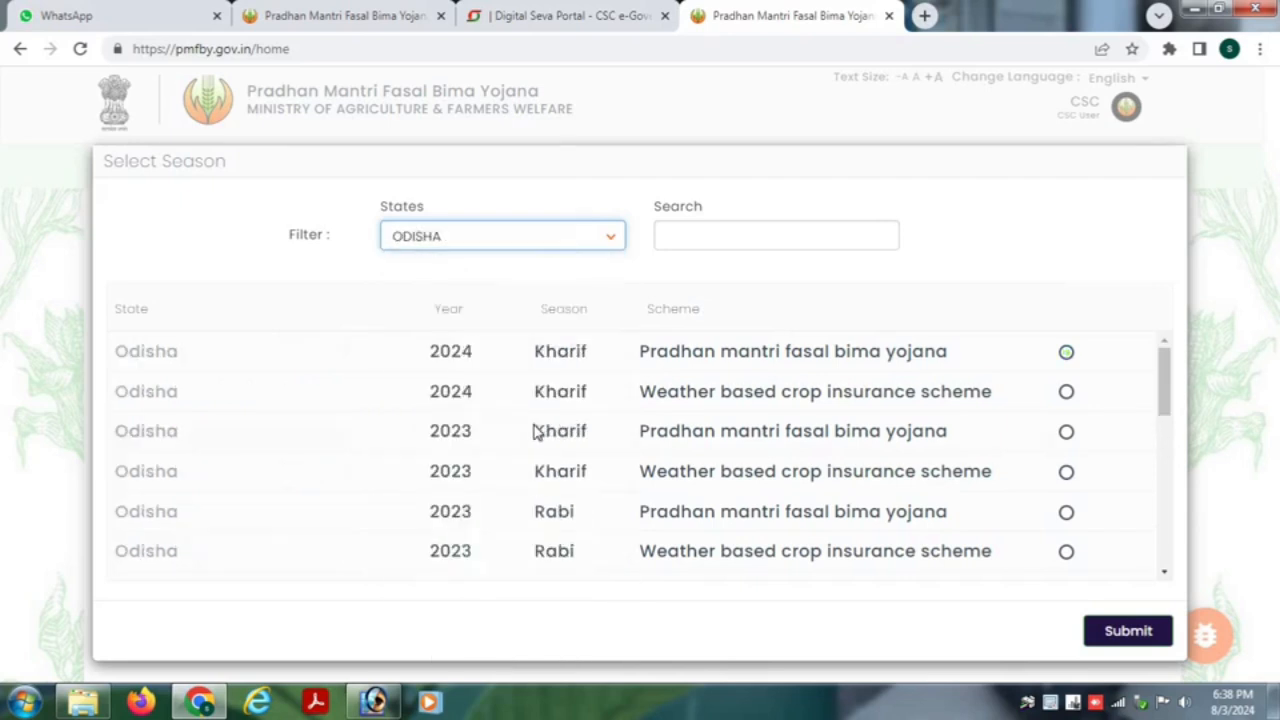
{"action": "left_click_drag", "start_coordinate": [111, 353], "coordinate": [930, 352]}
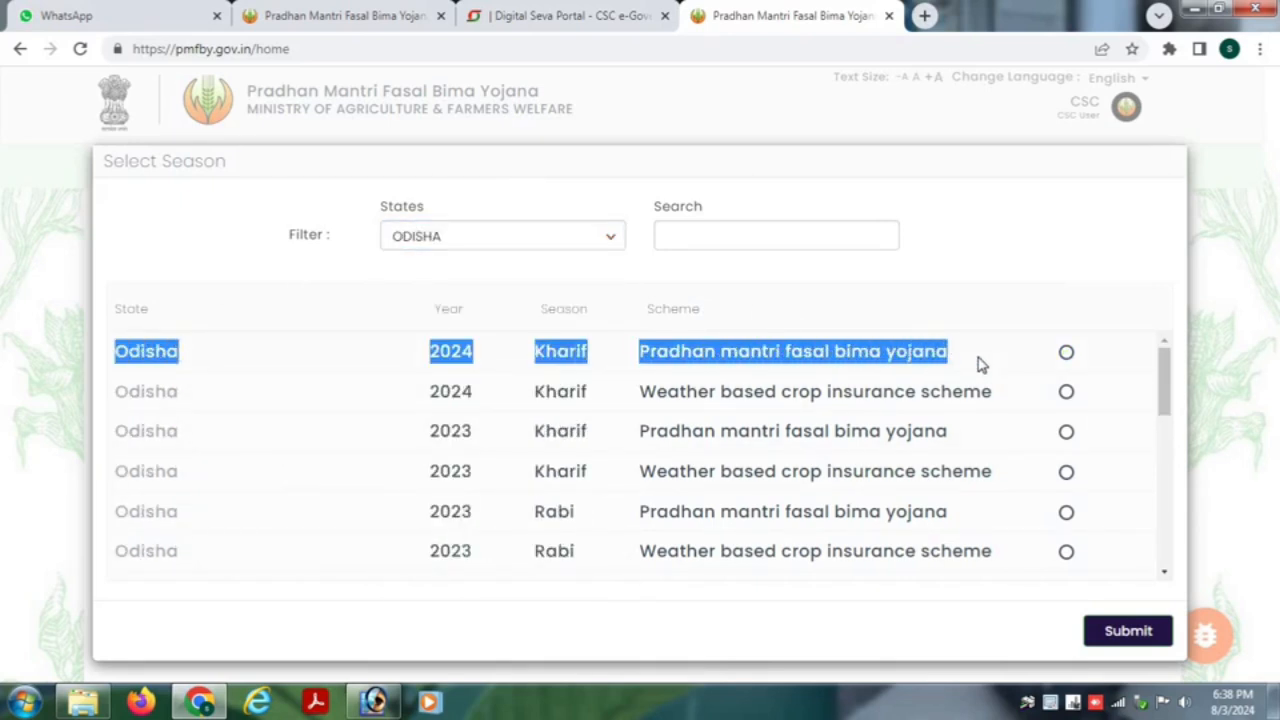
{"action": "left_click", "coordinate": [1066, 353]}
{"action": "left_click", "coordinate": [1146, 641]}
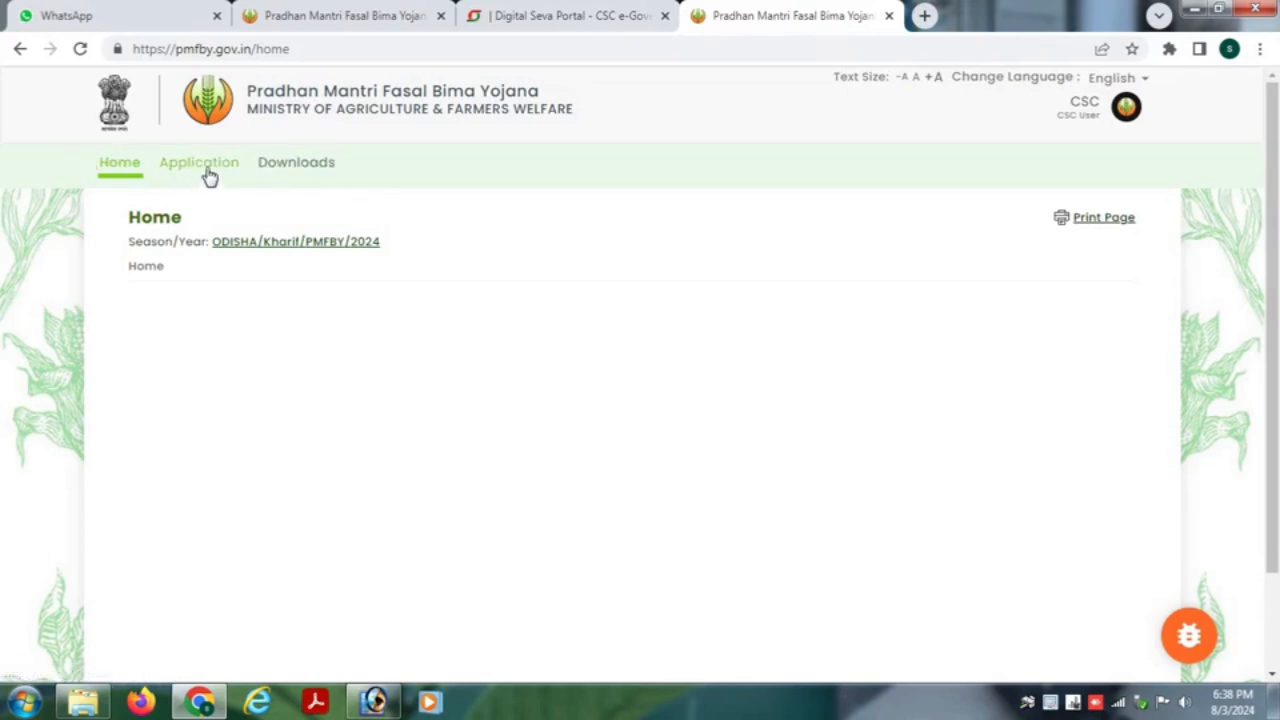
Open the Application Form of the CSC applications
{"action": "left_click", "coordinate": [196, 168]}
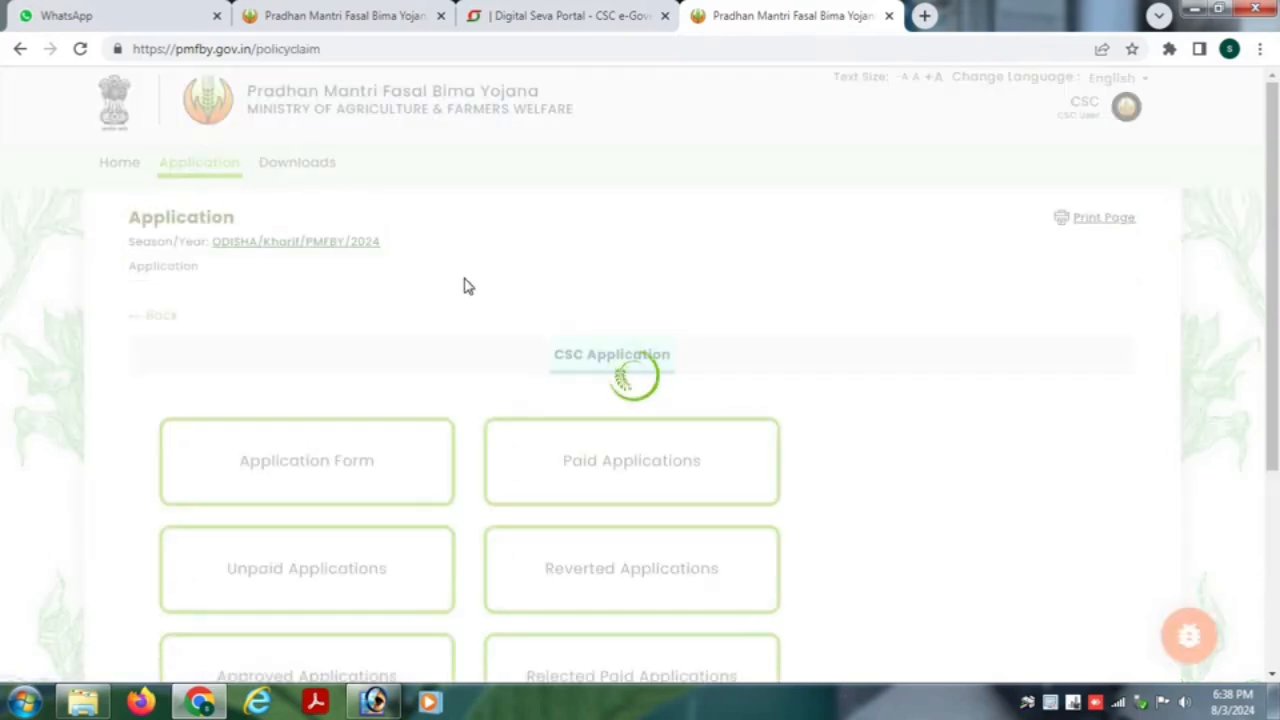
{"action": "scroll", "coordinate": [395, 390], "scroll_direction": "down", "scroll_amount": 2}
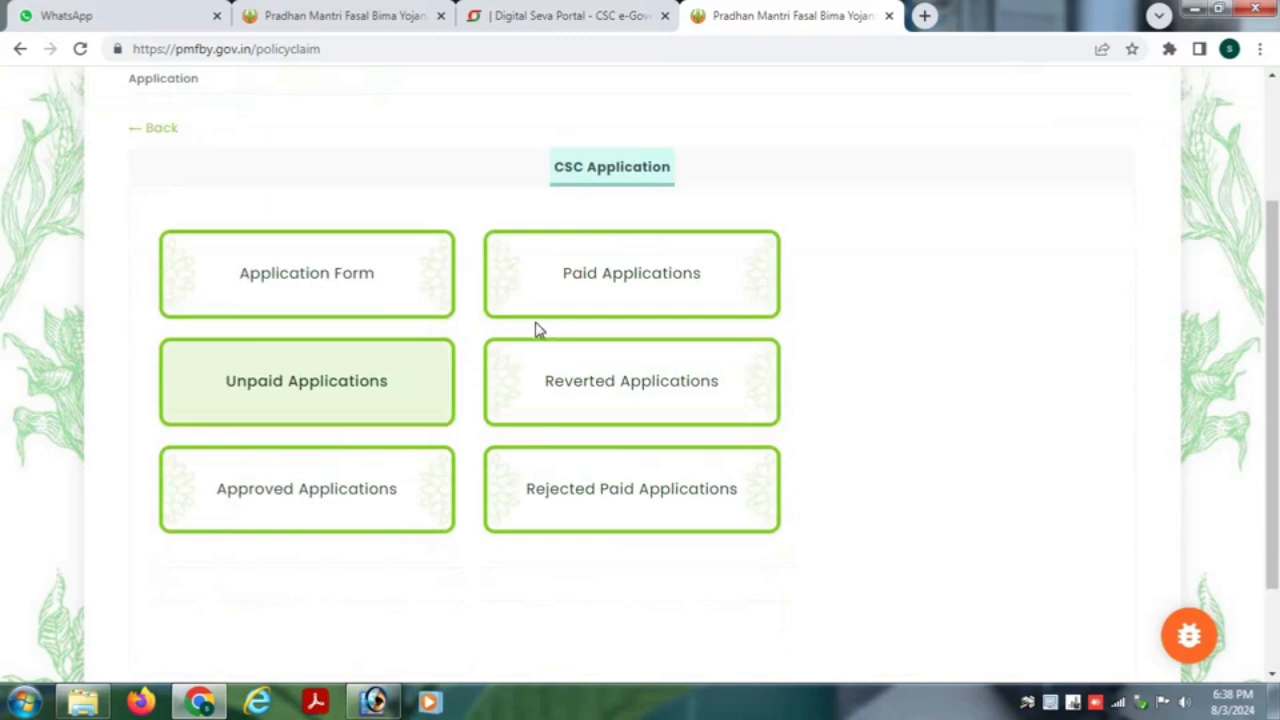
{"action": "left_click", "coordinate": [305, 281]}
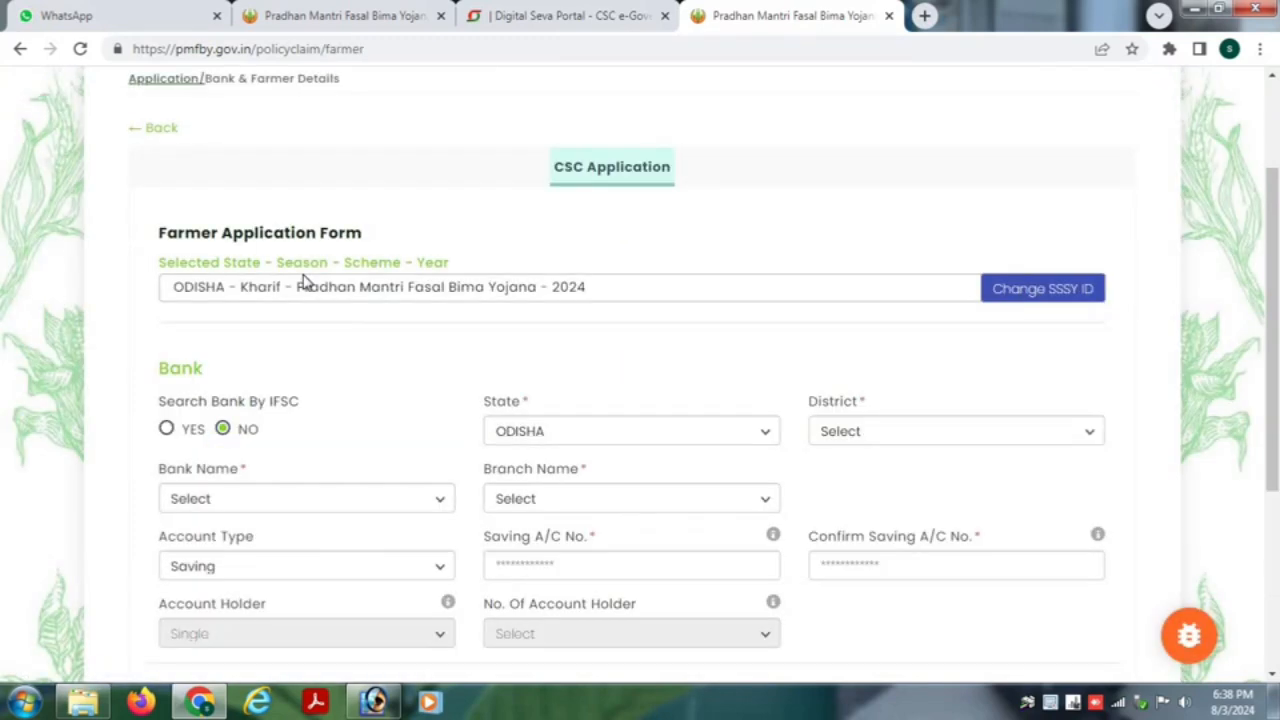
Look over the bank section and try to continue to the bank details check with its required fields empty
{"action": "scroll", "coordinate": [430, 385], "scroll_direction": "down", "scroll_amount": 3}
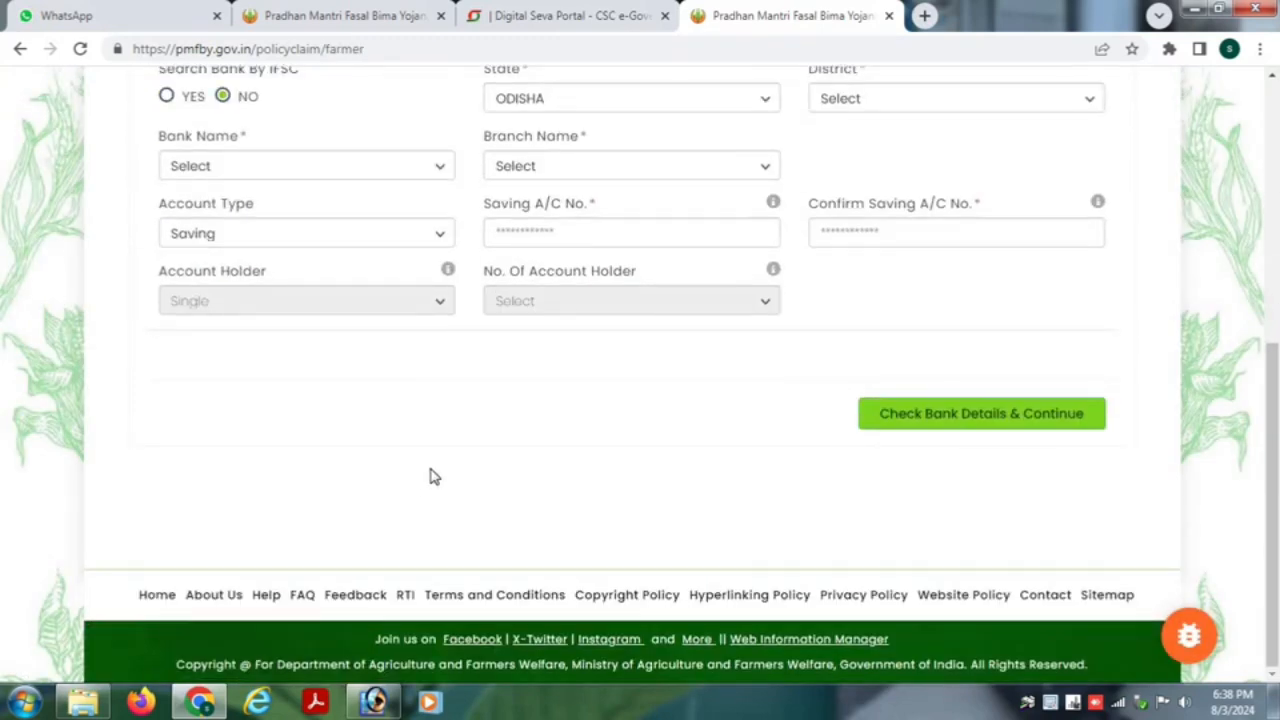
{"action": "scroll", "coordinate": [455, 468], "scroll_direction": "up", "scroll_amount": 2}
{"action": "scroll", "coordinate": [620, 423], "scroll_direction": "down", "scroll_amount": 2}
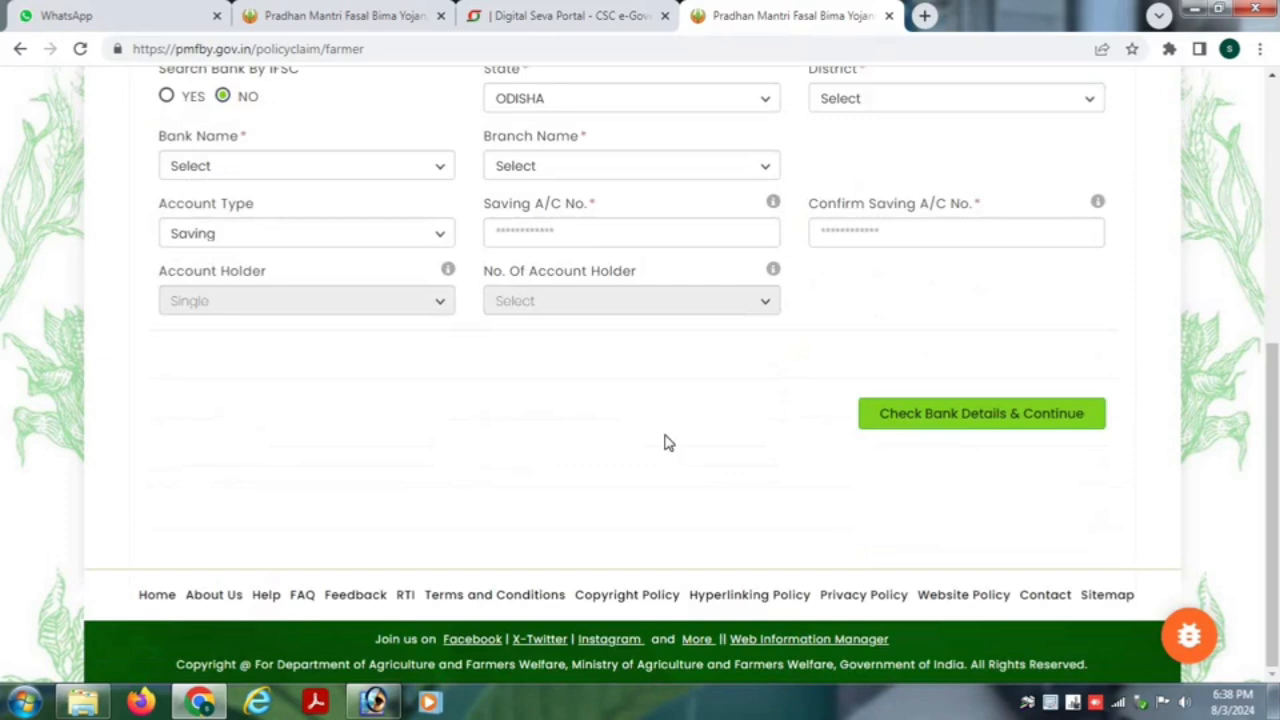
{"action": "left_click", "coordinate": [953, 424]}
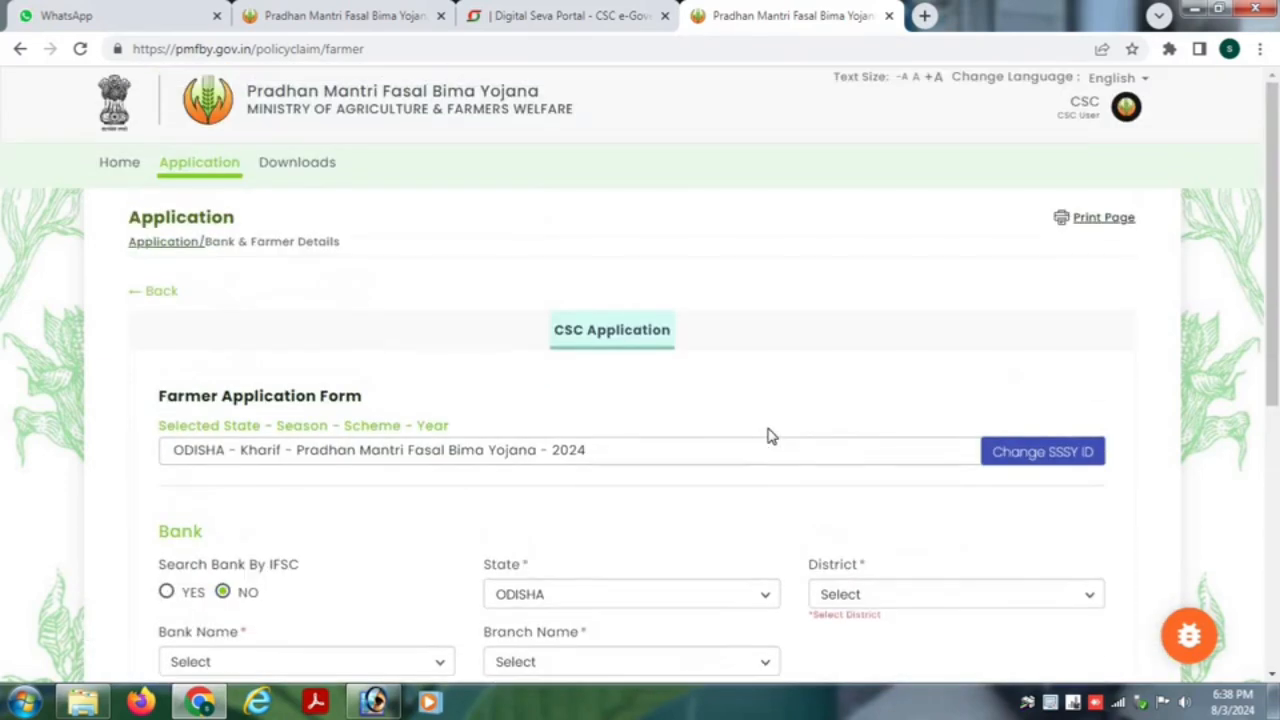
Set the bank district in the farmer application form to Mayurbhanj
{"action": "scroll", "coordinate": [430, 487], "scroll_direction": "down", "scroll_amount": 2}
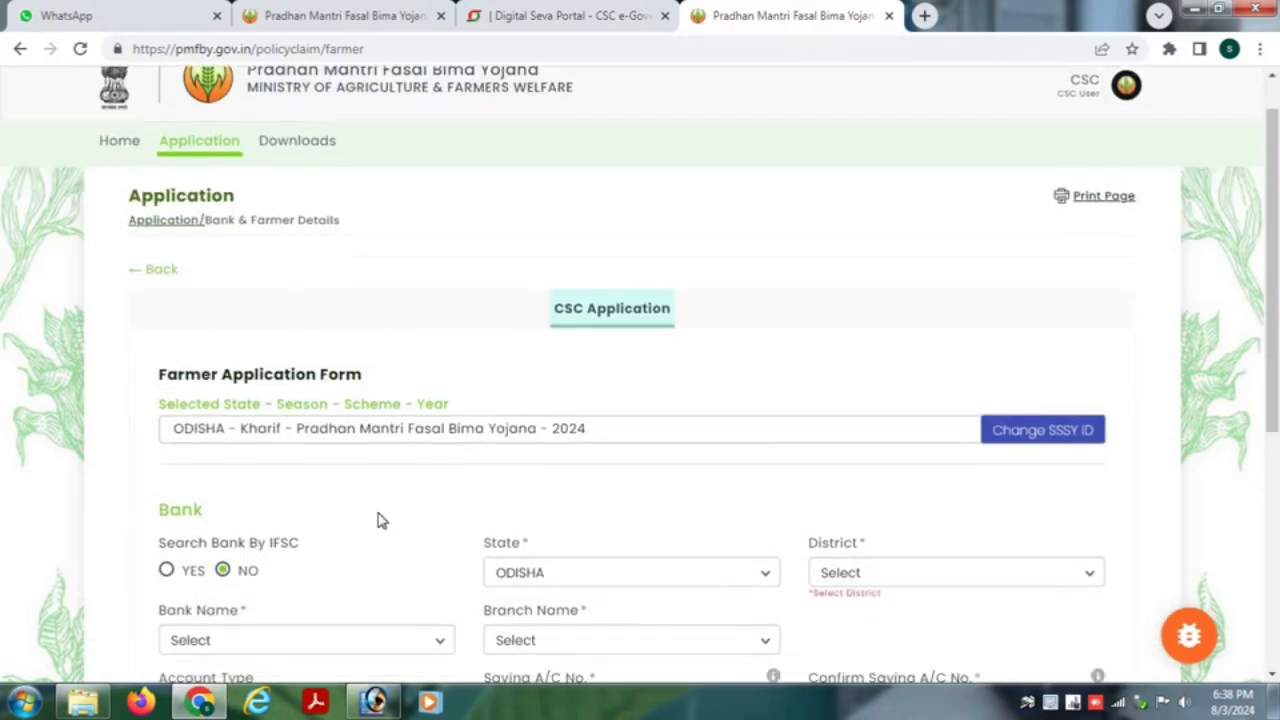
{"action": "left_click", "coordinate": [876, 418]}
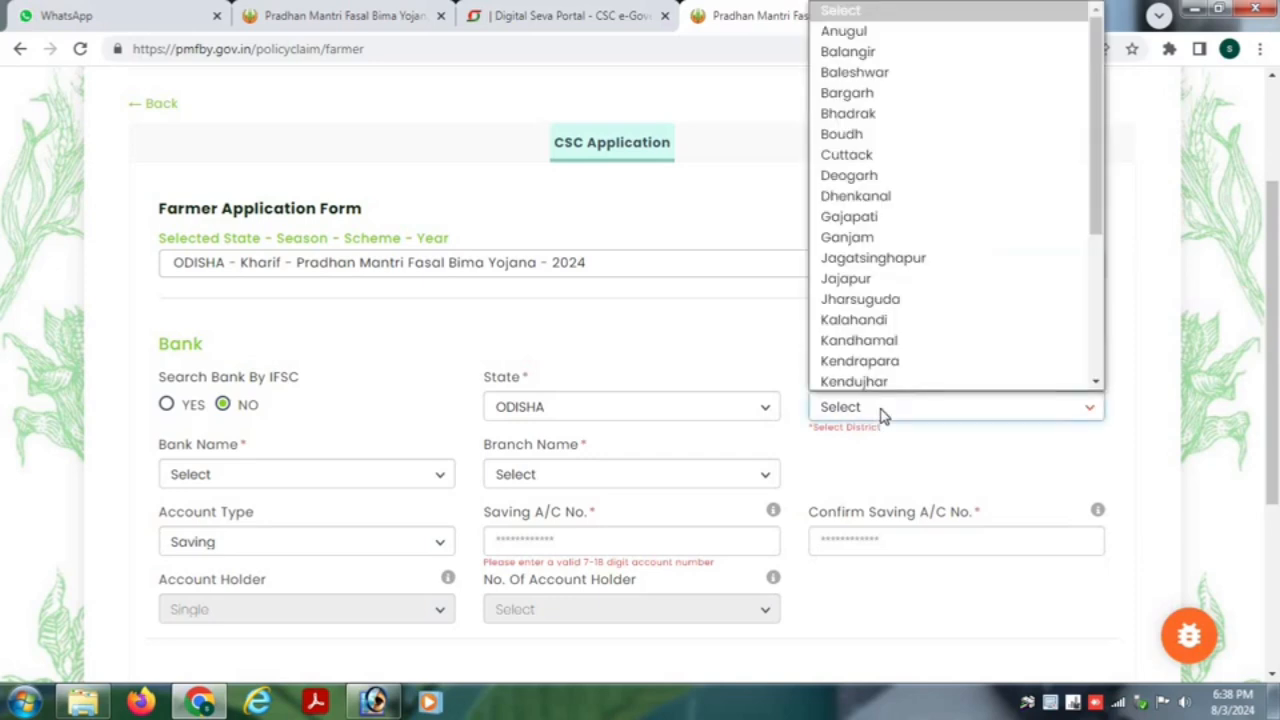
{"action": "scroll", "coordinate": [897, 250], "scroll_direction": "down", "scroll_amount": 3}
{"action": "left_click", "coordinate": [900, 215]}
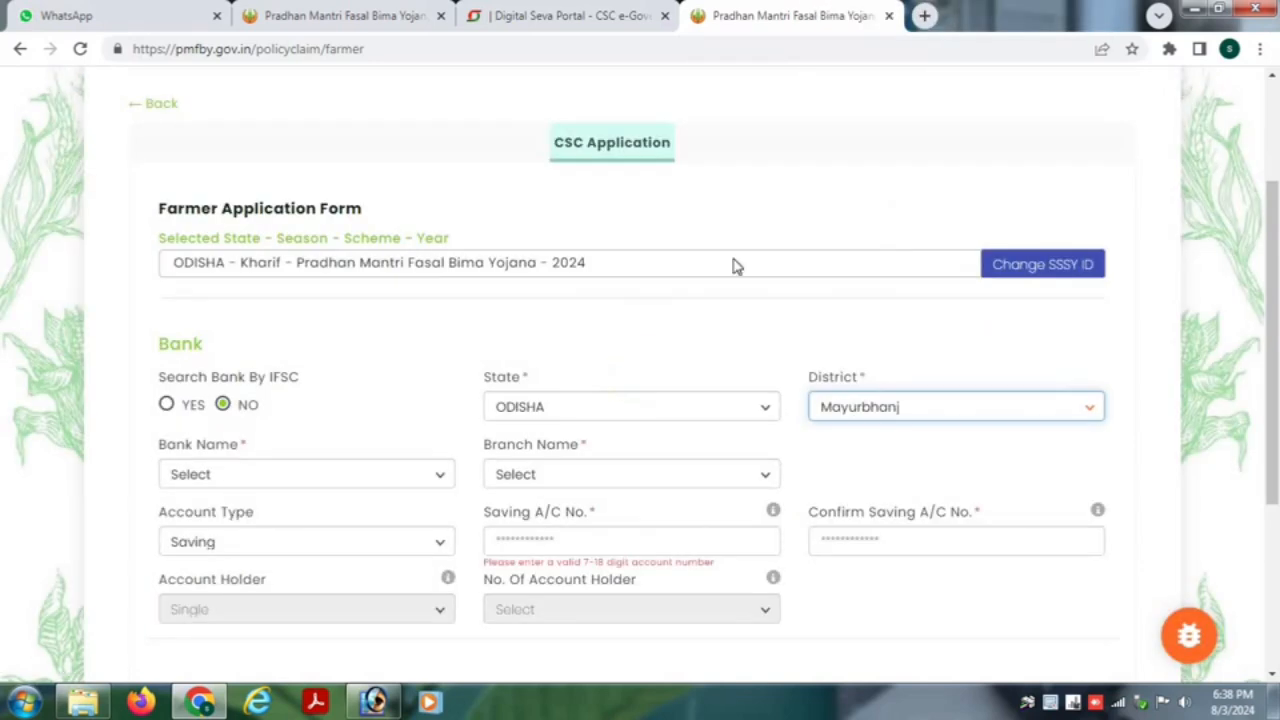
Choose Bank Of Baroda as the bank and BARIPADA-BARB0BARIPA-035076 as the branch in the farmer application form
{"action": "left_click", "coordinate": [248, 478]}
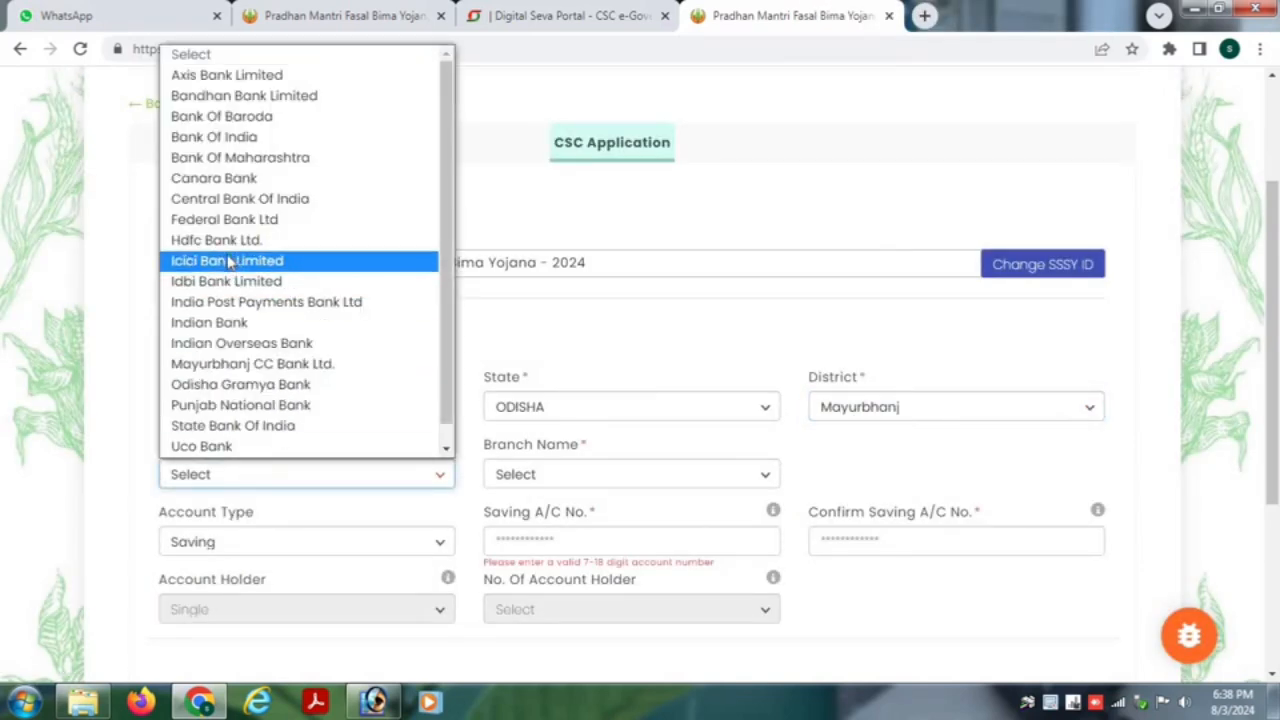
{"action": "left_click", "coordinate": [221, 116]}
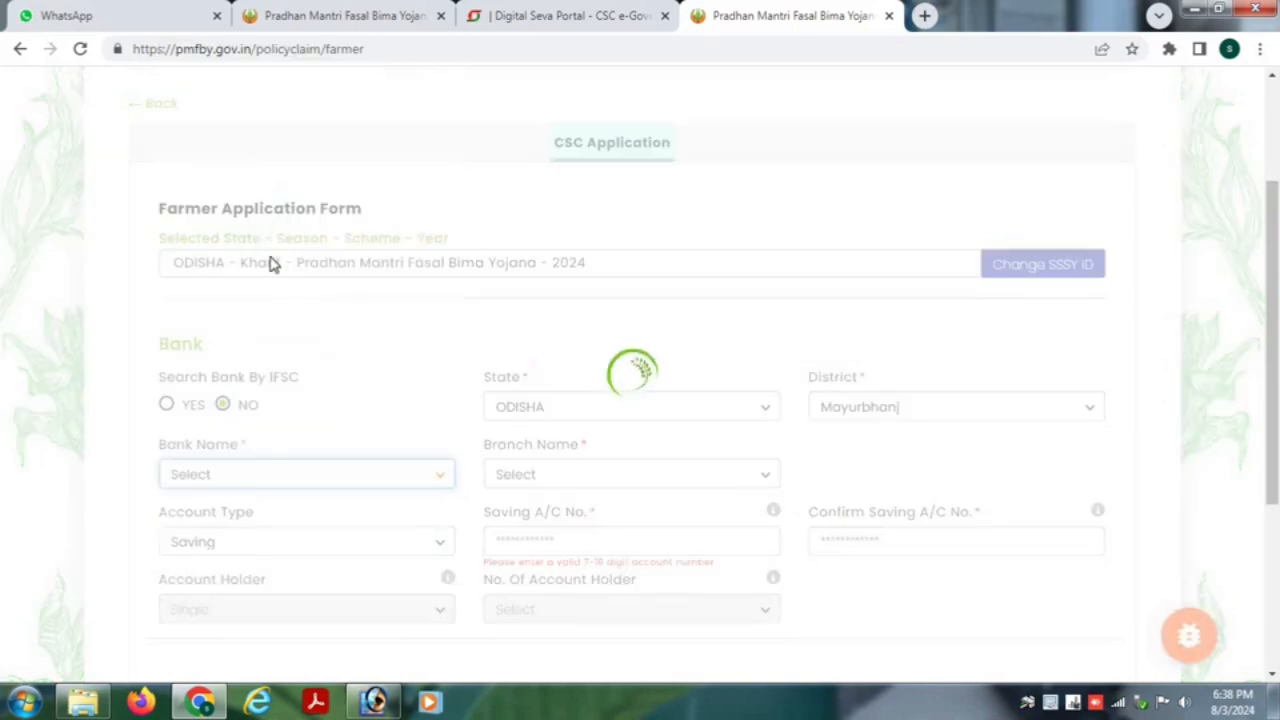
{"action": "left_click", "coordinate": [582, 470]}
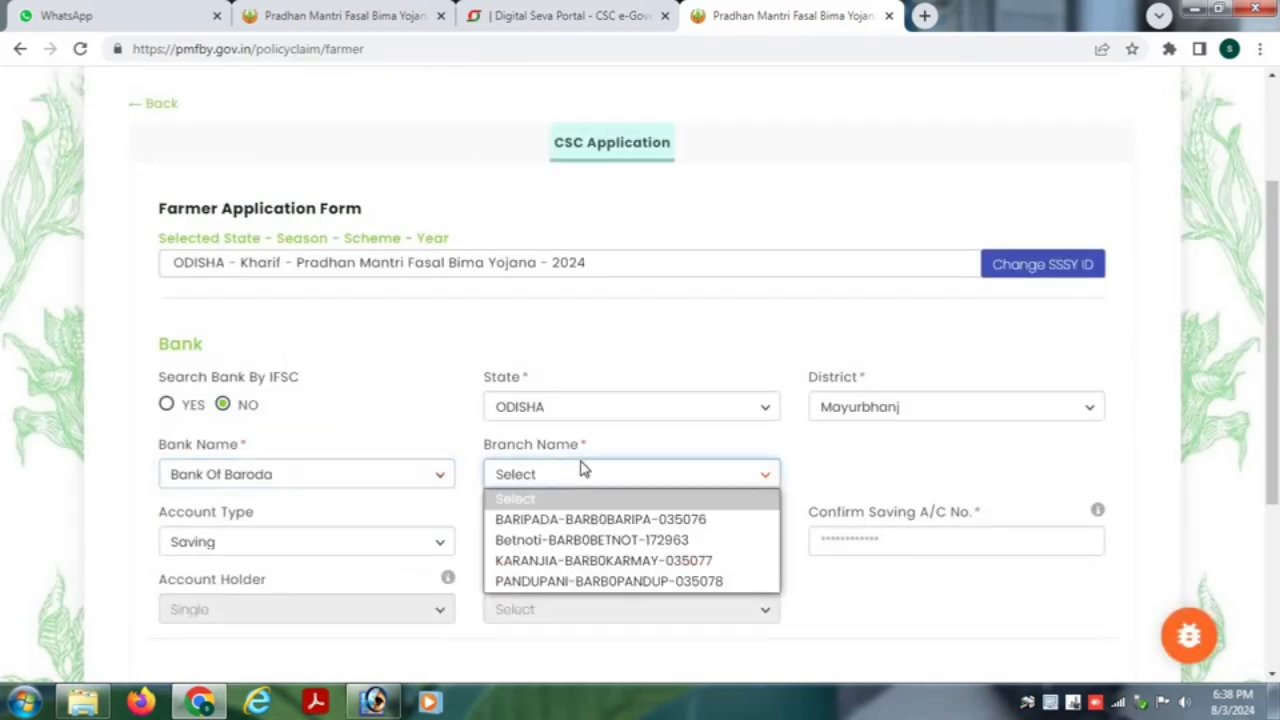
{"action": "left_click", "coordinate": [532, 522]}
Choose Saving as the account type and enter the savings account number
{"action": "left_click", "coordinate": [226, 546]}
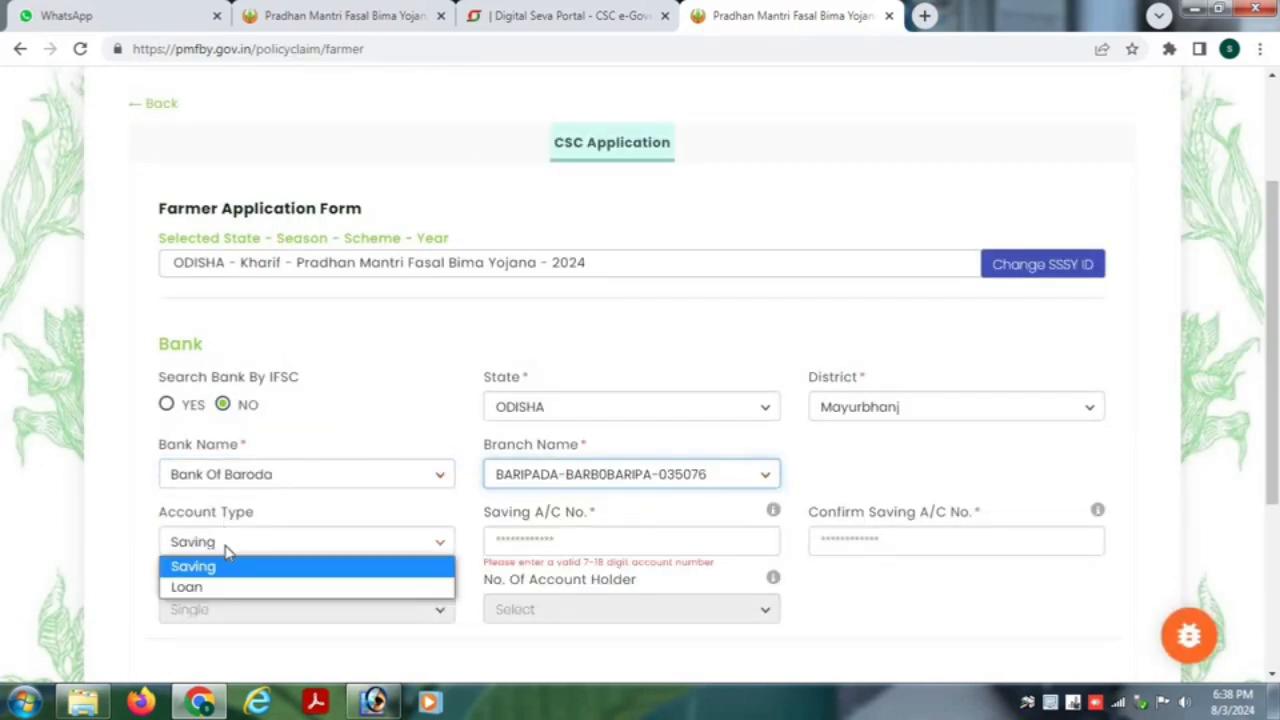
{"action": "left_click", "coordinate": [209, 572]}
{"action": "left_click", "coordinate": [549, 537]}
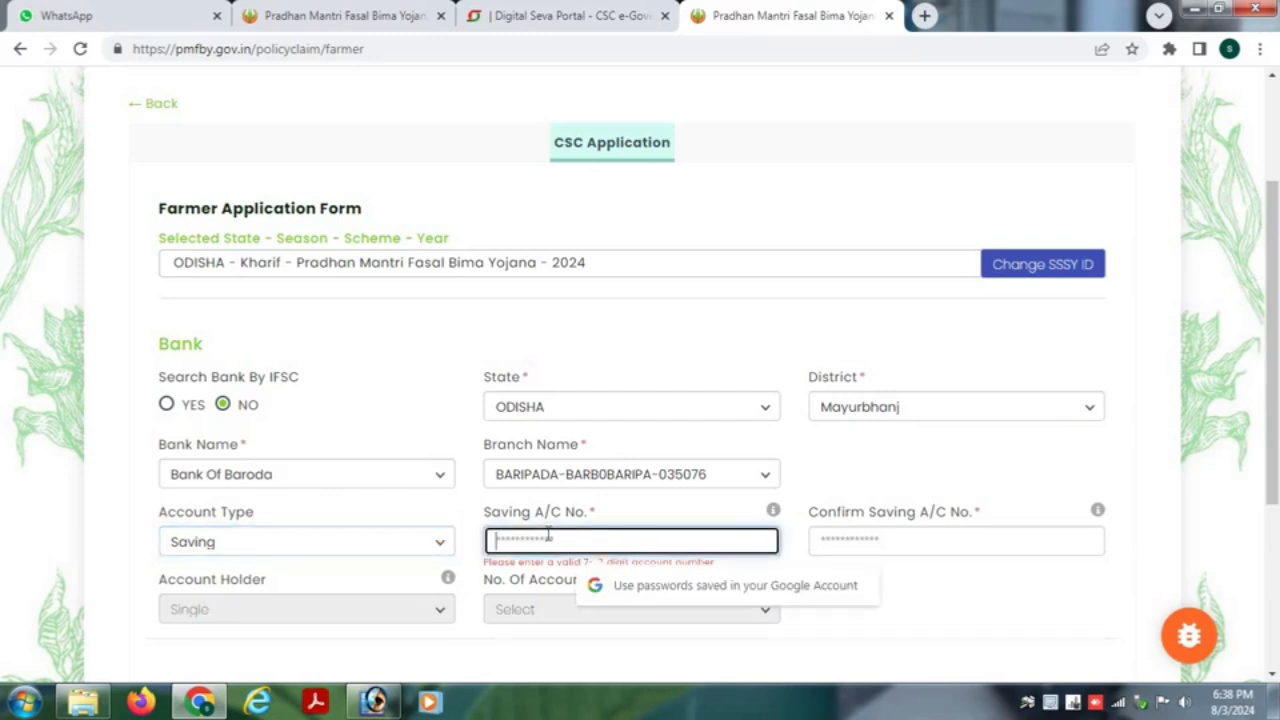
{"action": "type", "text": "123"}
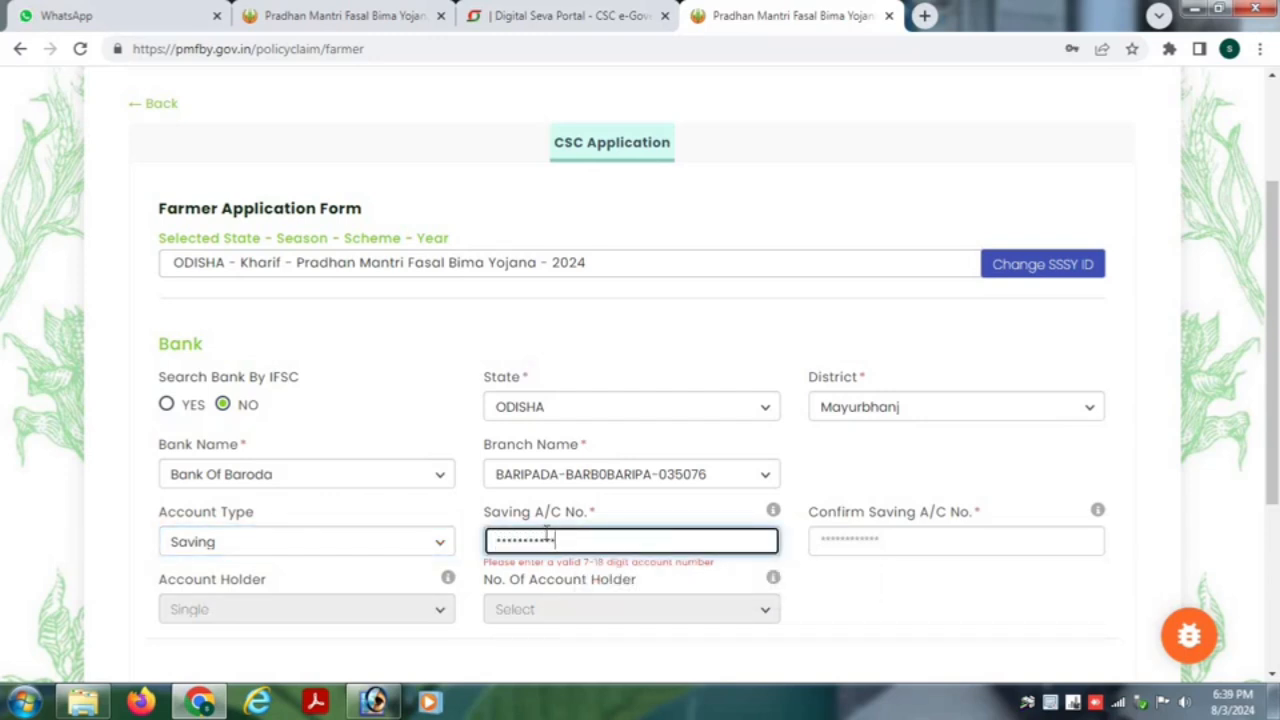
Re-enter and confirm the savings account number, and check the bank details to continue
{"action": "left_click", "coordinate": [861, 540]}
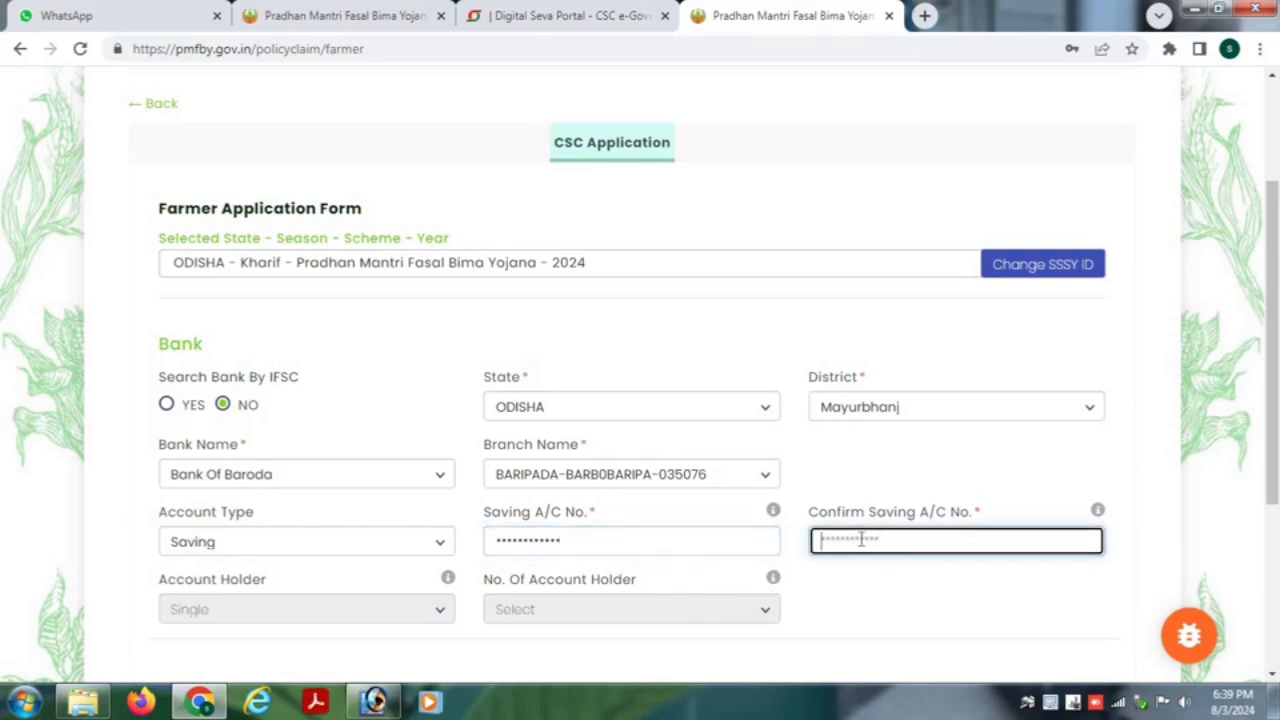
{"action": "double_click", "coordinate": [588, 537]}
{"action": "key", "text": "BackSpace"}
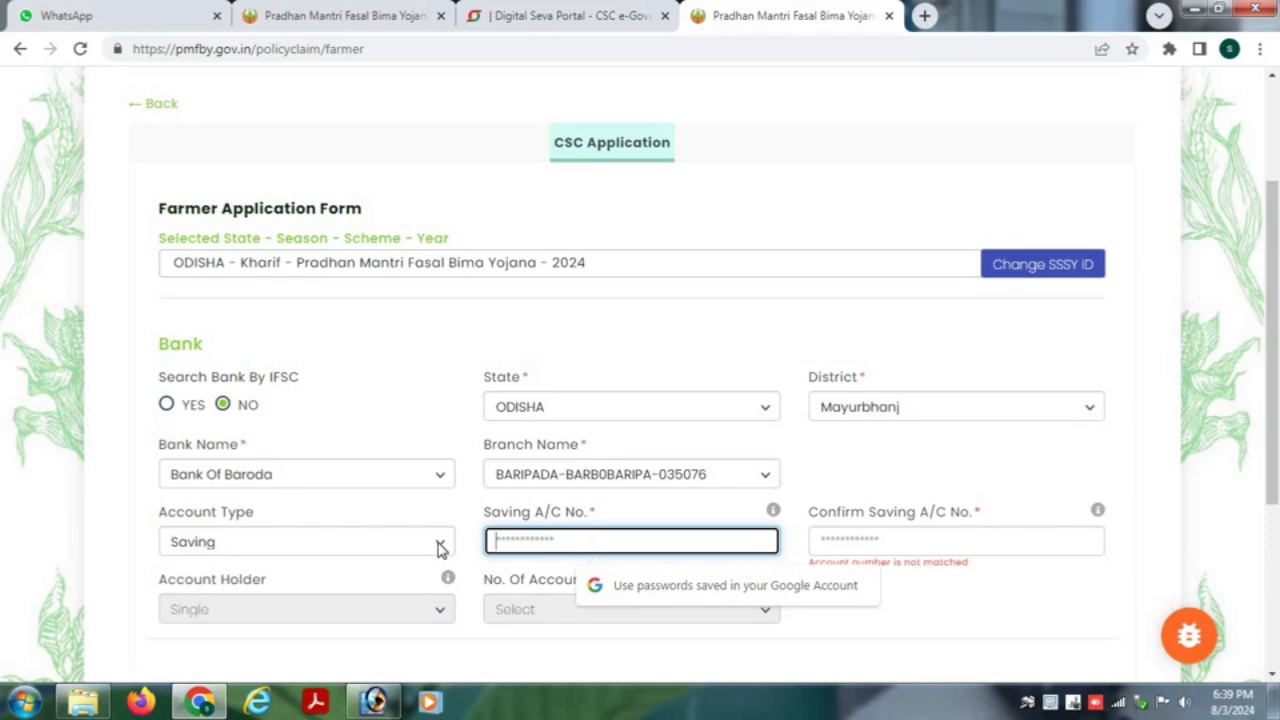
{"action": "scroll", "coordinate": [440, 548], "scroll_direction": "down", "scroll_amount": 10}
{"action": "left_click", "coordinate": [1006, 424]}
Go through the farmer details, residential address and bank fields of the application form, leaving the farmer's name blank
{"action": "scroll", "coordinate": [1006, 424], "scroll_direction": "up", "scroll_amount": 3}
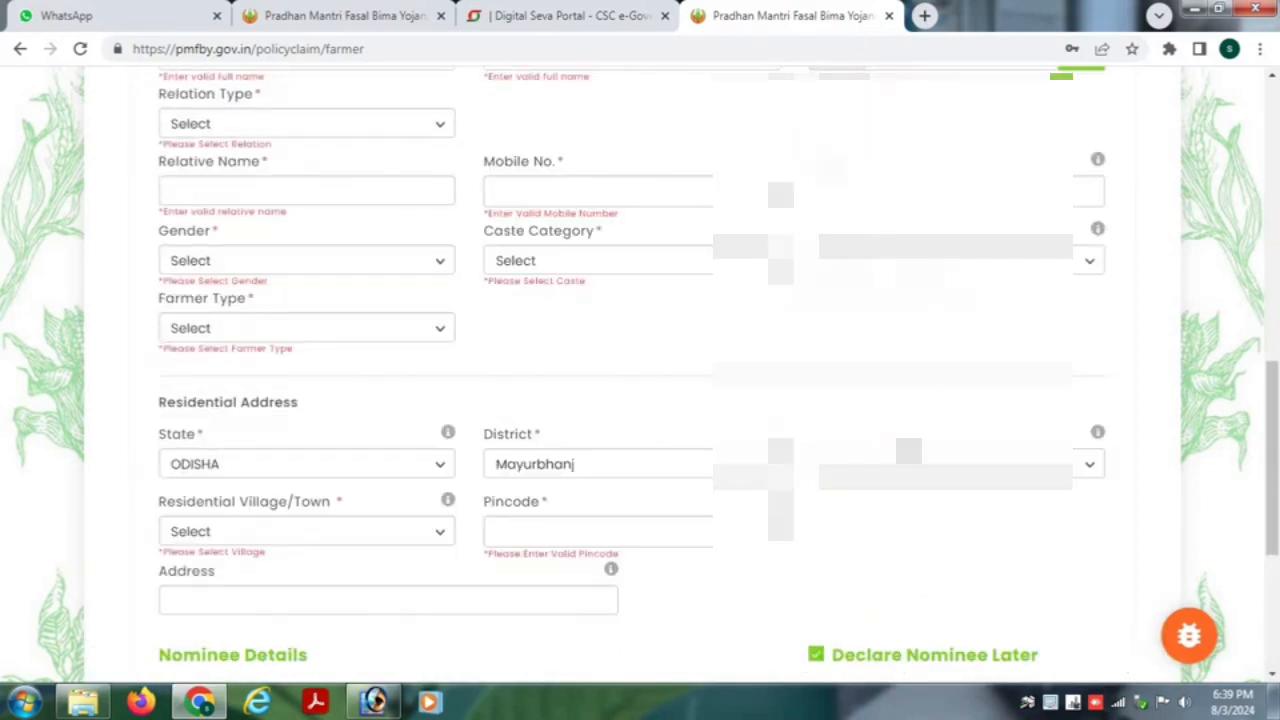
{"action": "scroll", "coordinate": [408, 266], "scroll_direction": "up", "scroll_amount": 4}
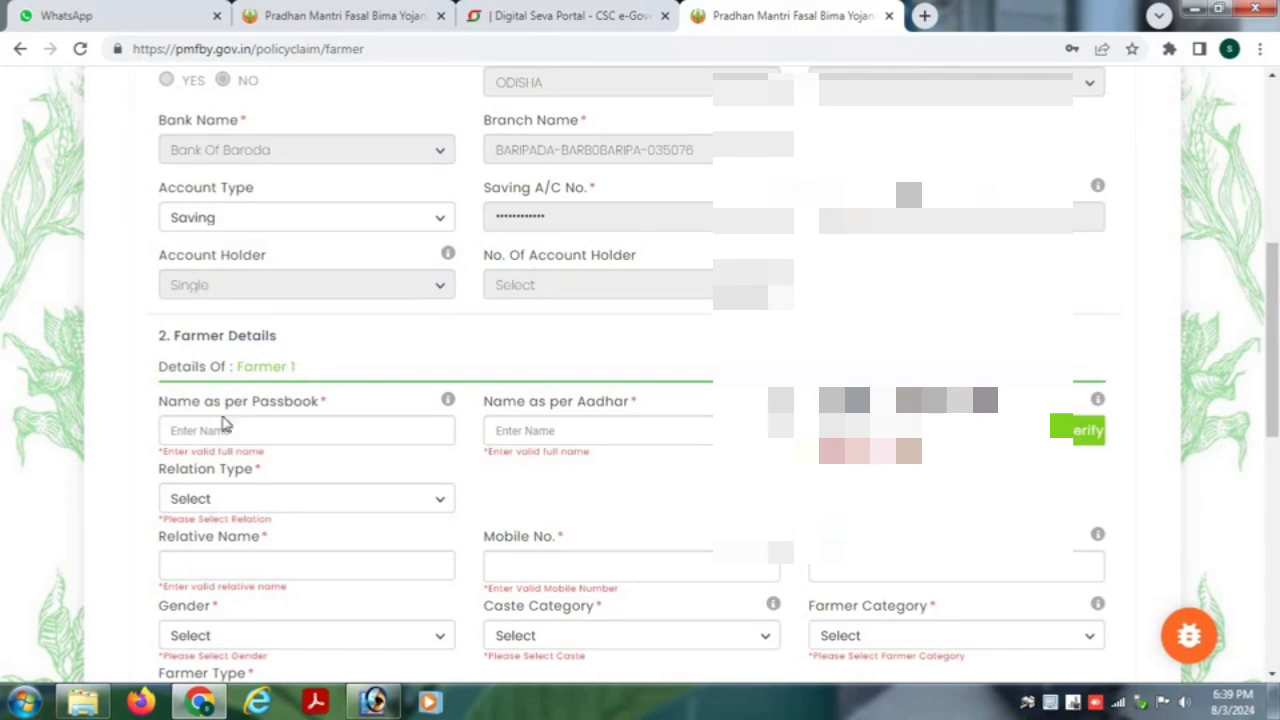
{"action": "left_click", "coordinate": [254, 427]}
{"action": "left_click", "coordinate": [643, 484]}
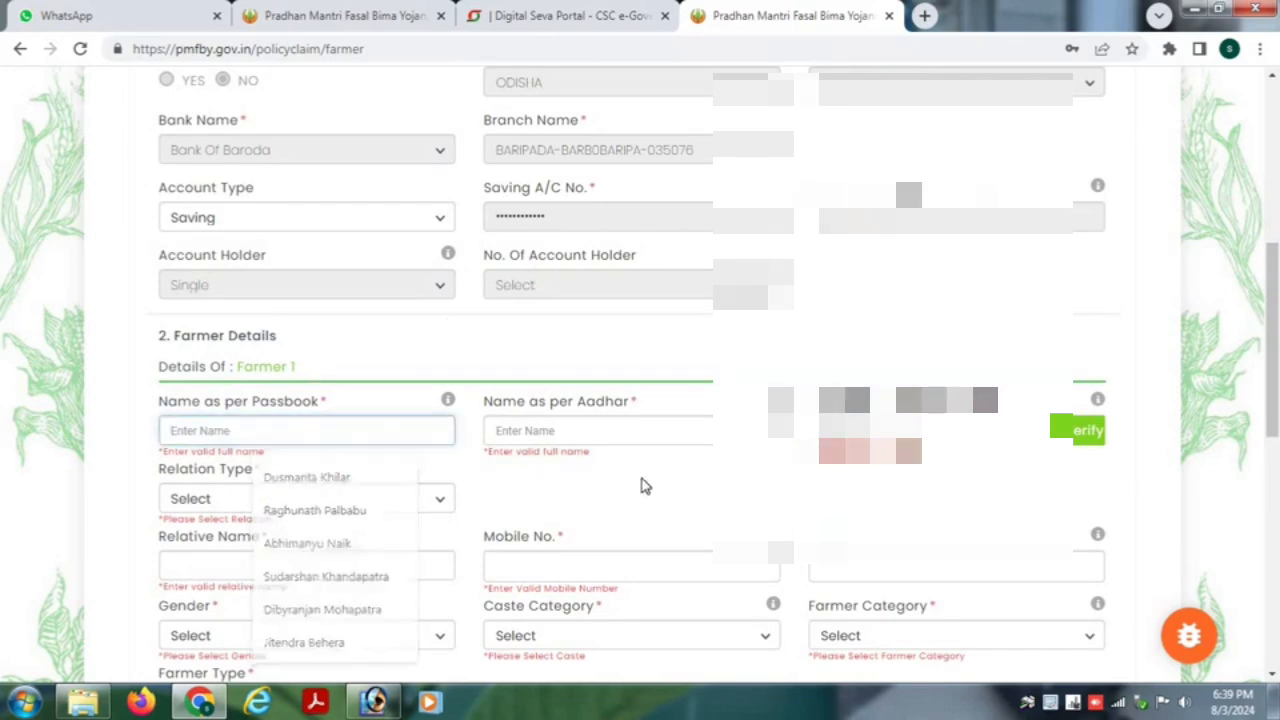
{"action": "scroll", "coordinate": [832, 500], "scroll_direction": "down", "scroll_amount": 4}
{"action": "scroll", "coordinate": [437, 343], "scroll_direction": "up", "scroll_amount": 3}
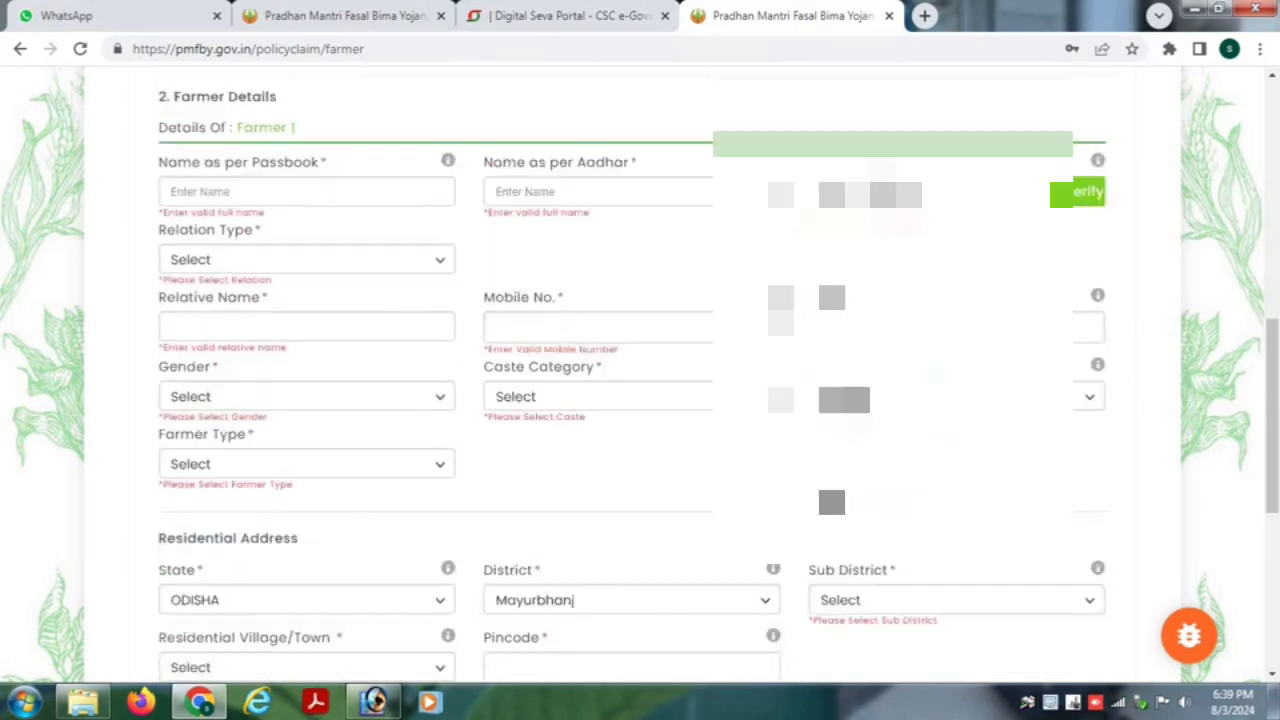
{"action": "scroll", "coordinate": [397, 268], "scroll_direction": "down", "scroll_amount": 1}
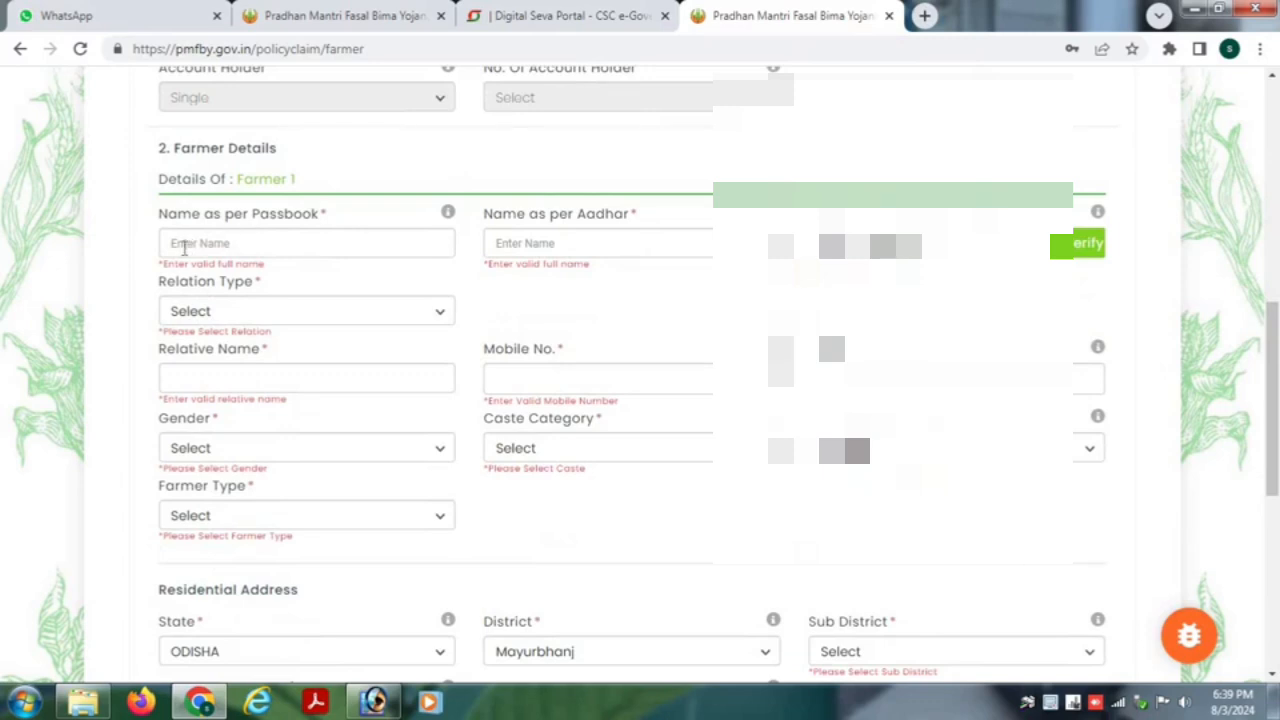
{"action": "left_click", "coordinate": [190, 245]}
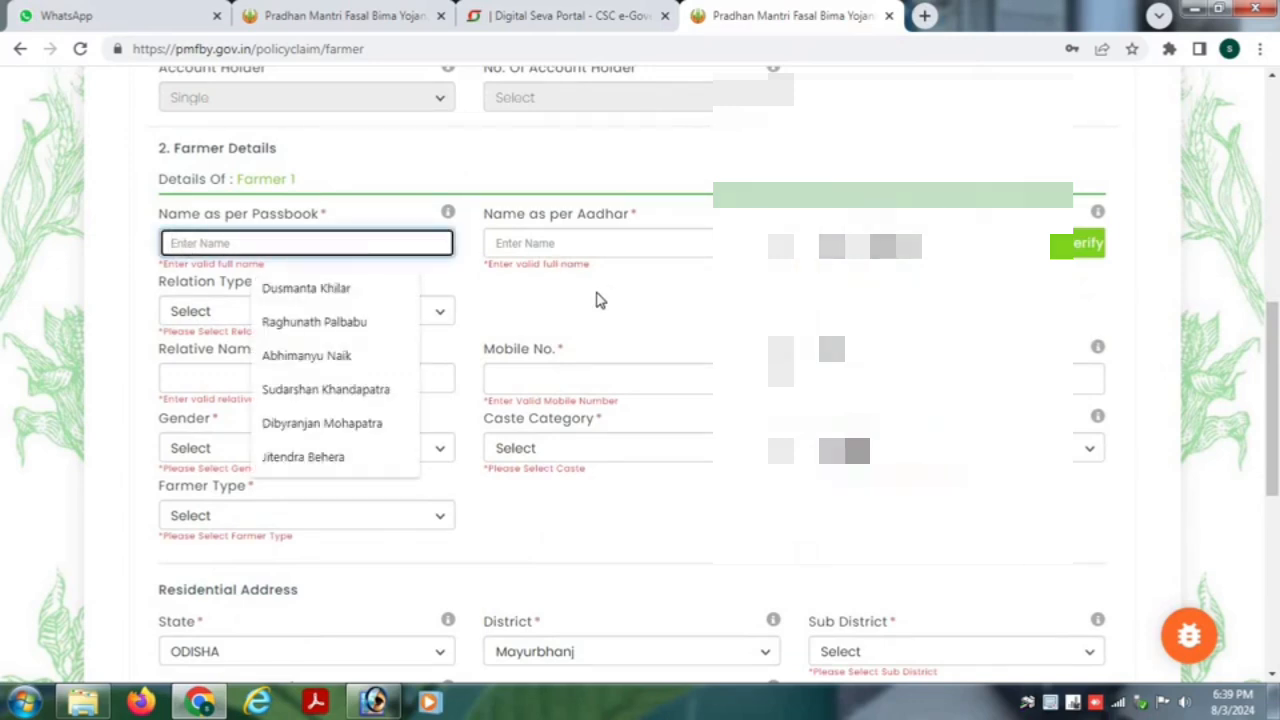
{"action": "left_click", "coordinate": [697, 283]}
{"action": "scroll", "coordinate": [697, 280], "scroll_direction": "up", "scroll_amount": 6}
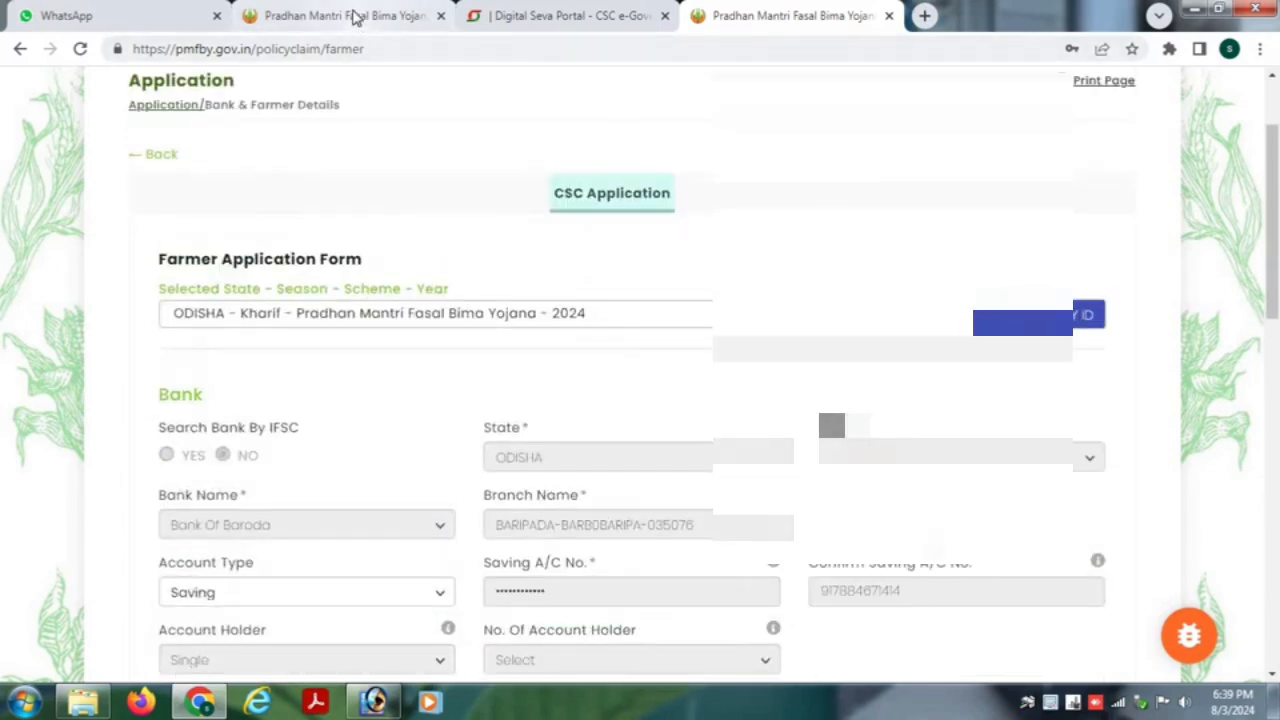